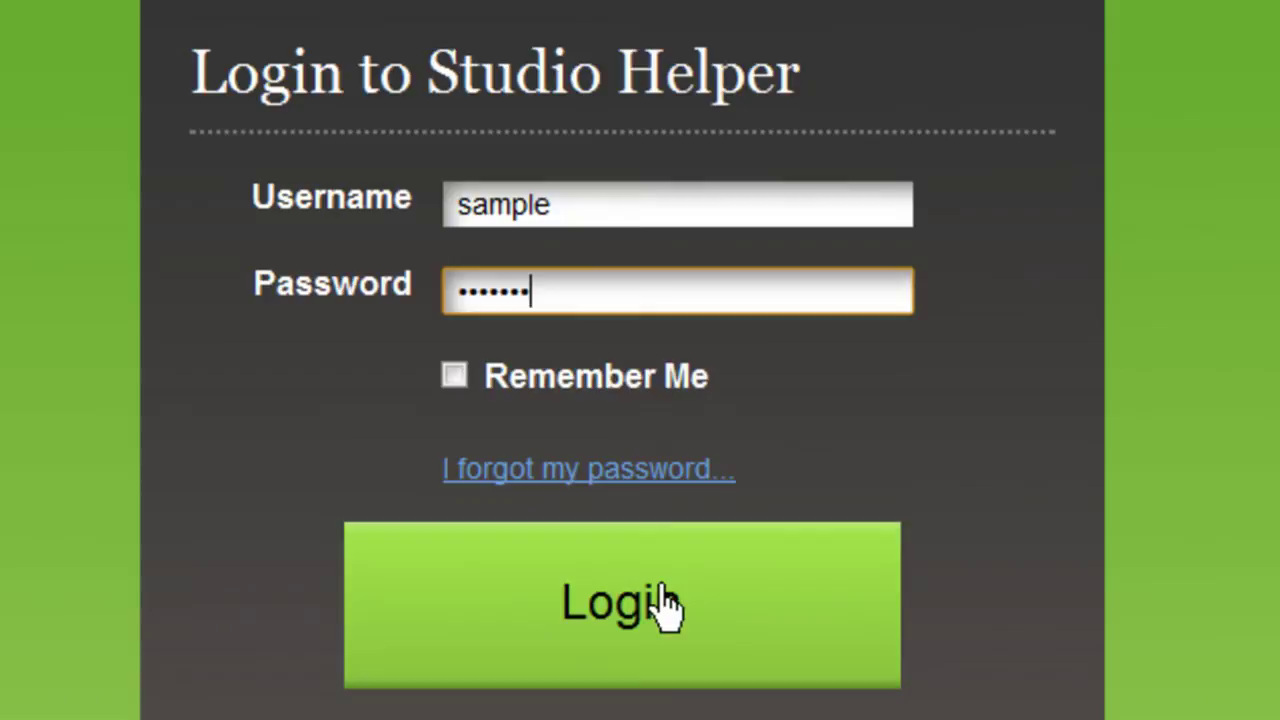
Log in with the demo studio credentials to reach the Tasks list
{"action": "left_click", "coordinate": [667, 605]}
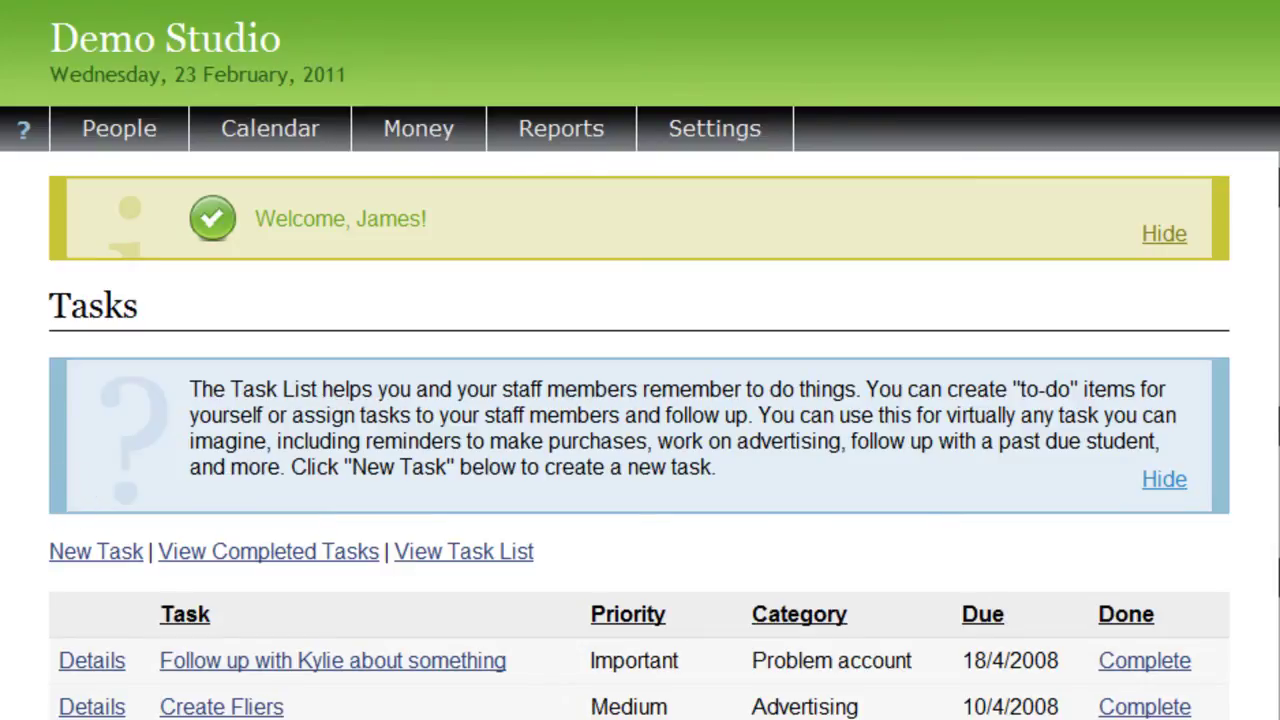
Hide and reshow the Task List help box, then browse People's Add Person, Mass Email and Email Templates options
{"action": "left_click", "coordinate": [1160, 482]}
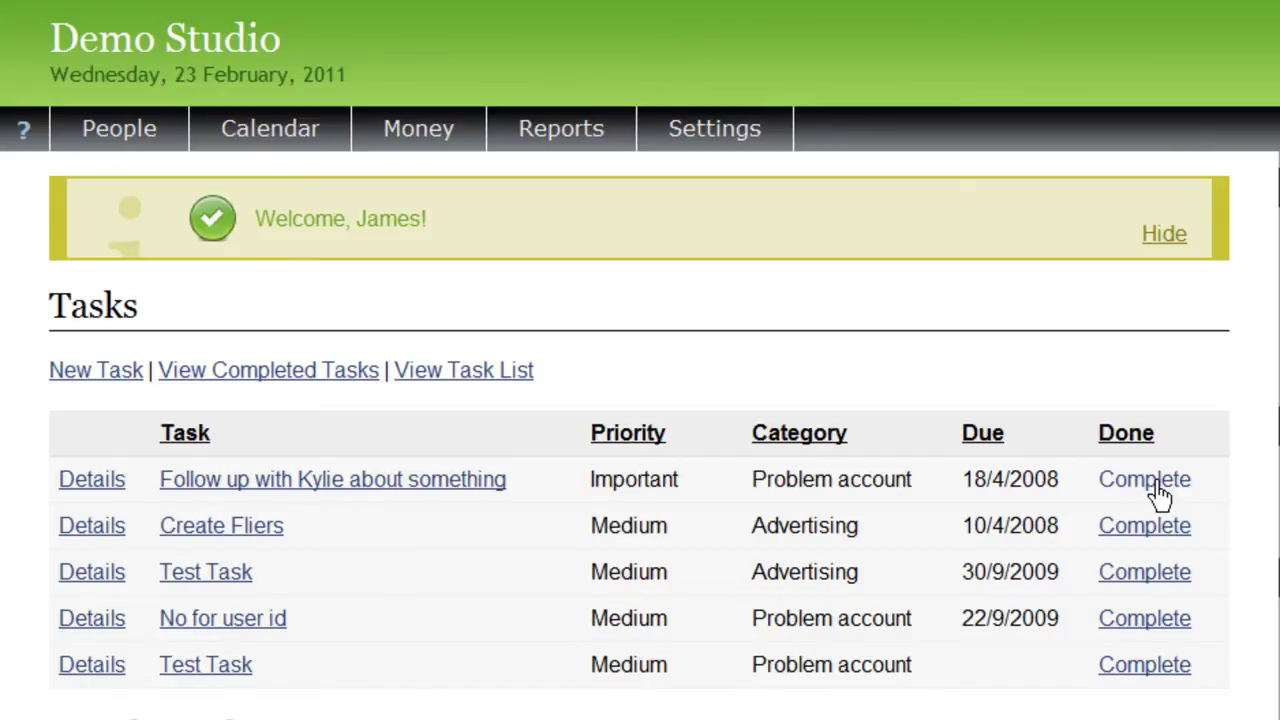
{"action": "left_click", "coordinate": [26, 136]}
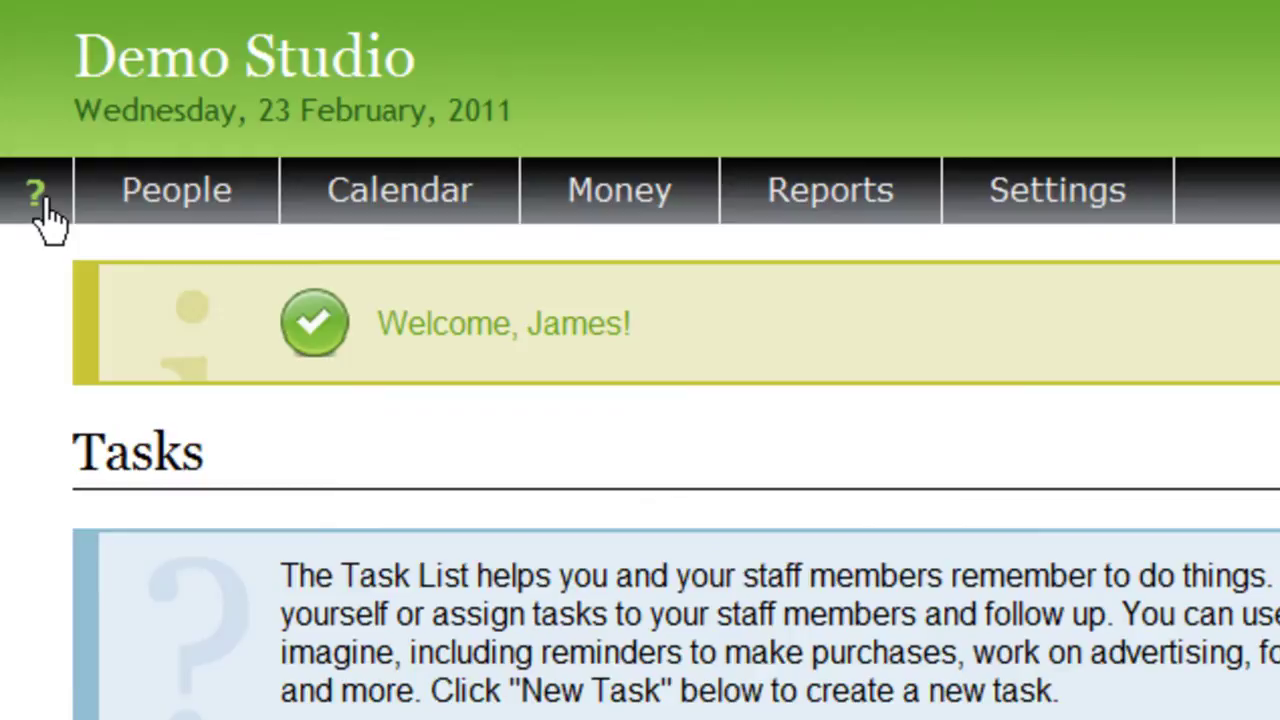
{"action": "mouse_move", "coordinate": [200, 200]}
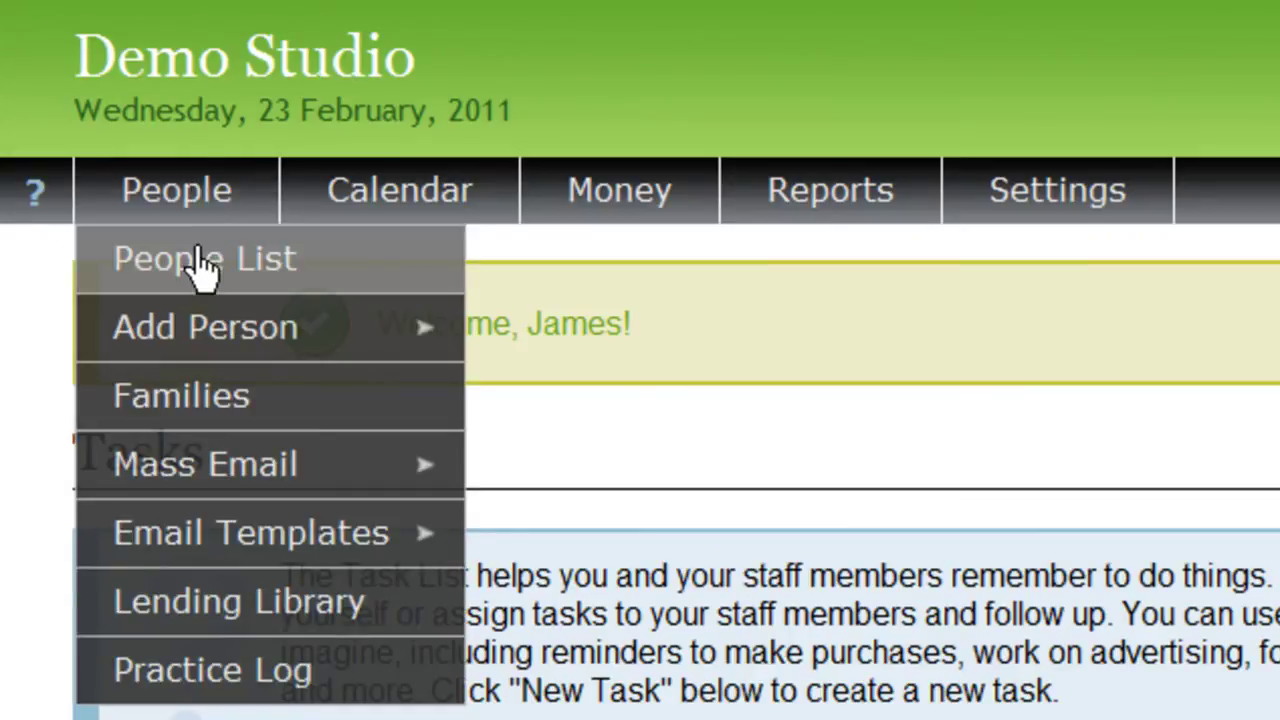
{"action": "mouse_move", "coordinate": [186, 334]}
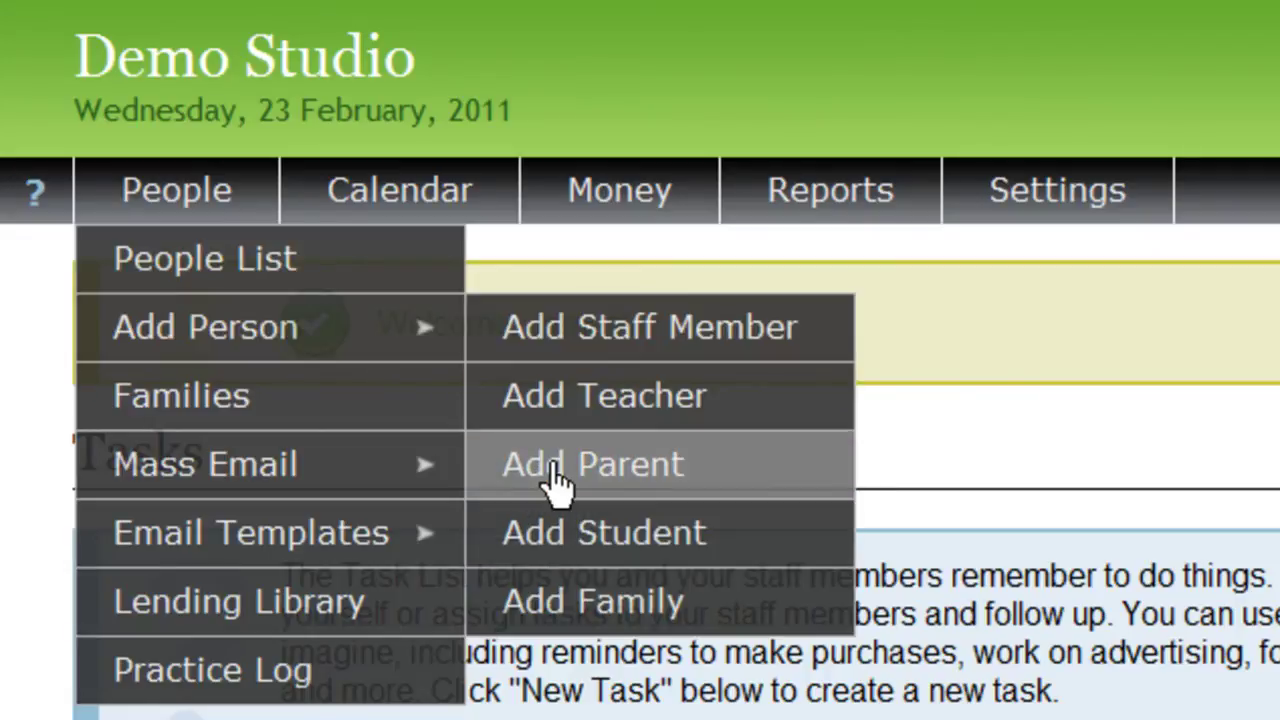
{"action": "mouse_move", "coordinate": [323, 464]}
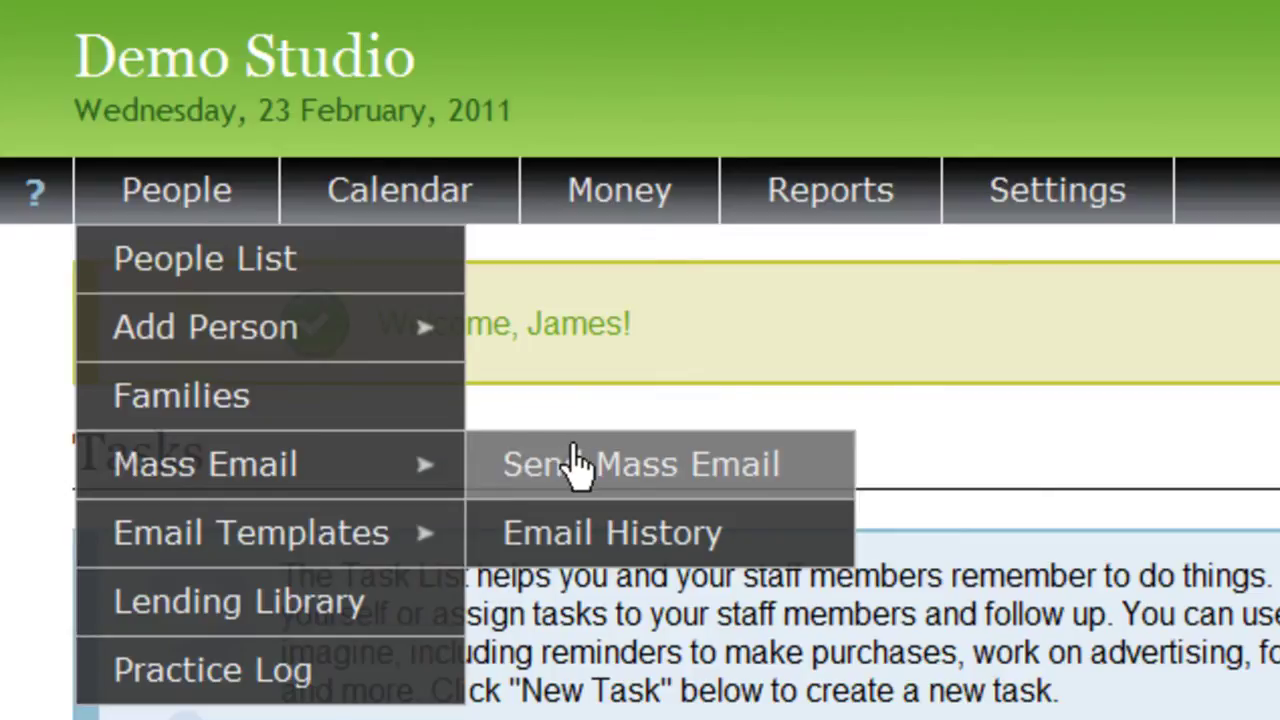
{"action": "mouse_move", "coordinate": [362, 530]}
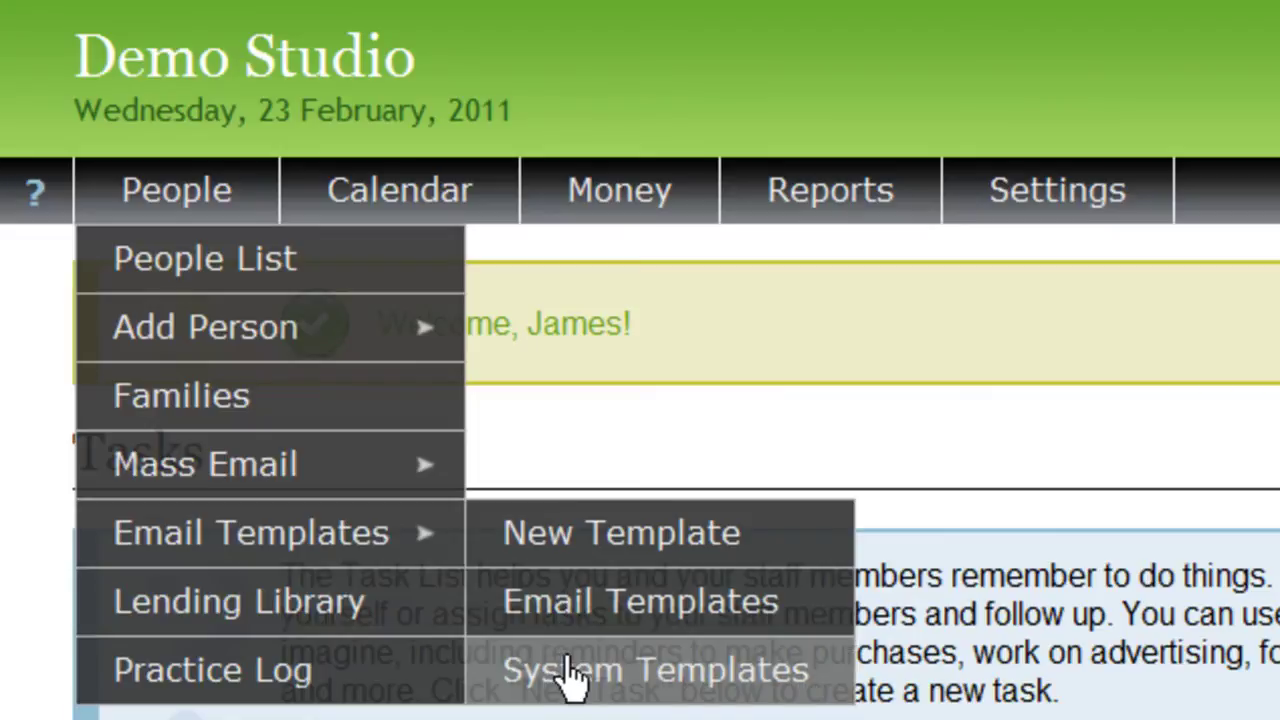
Customize the Event Reminder system email template, then view the Lending Library list
{"action": "left_click", "coordinate": [572, 672]}
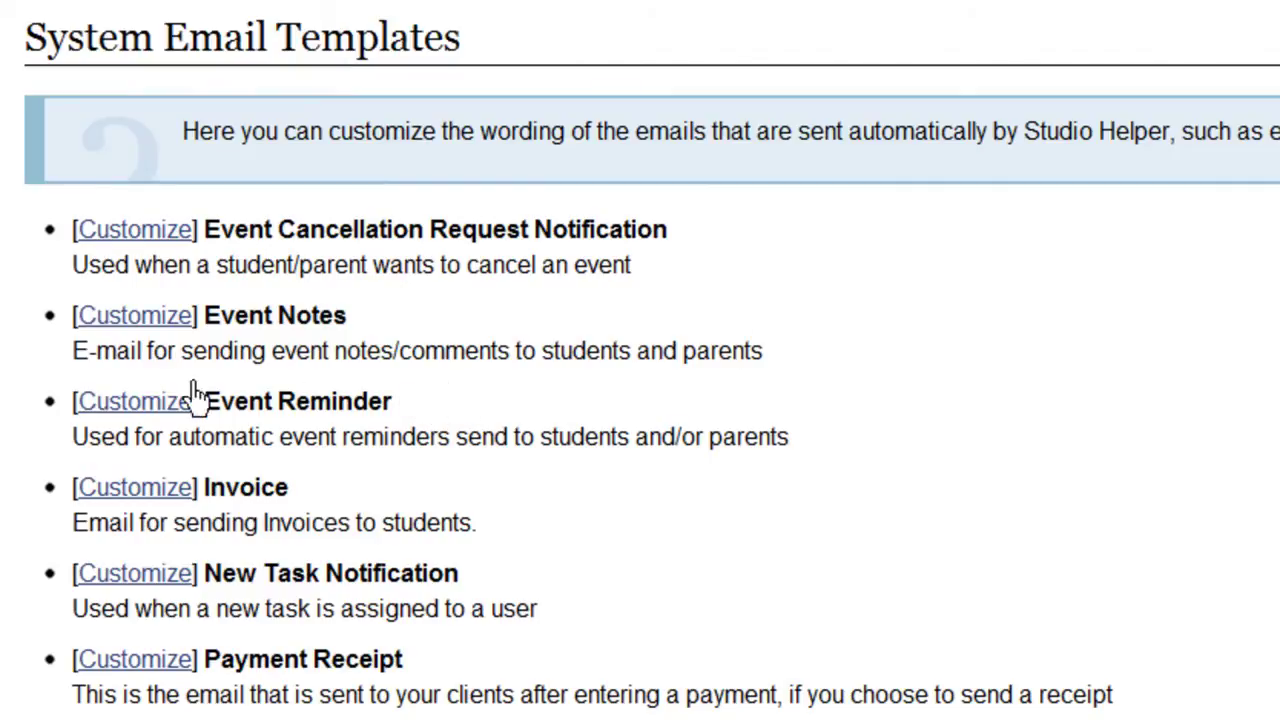
{"action": "left_click", "coordinate": [150, 405]}
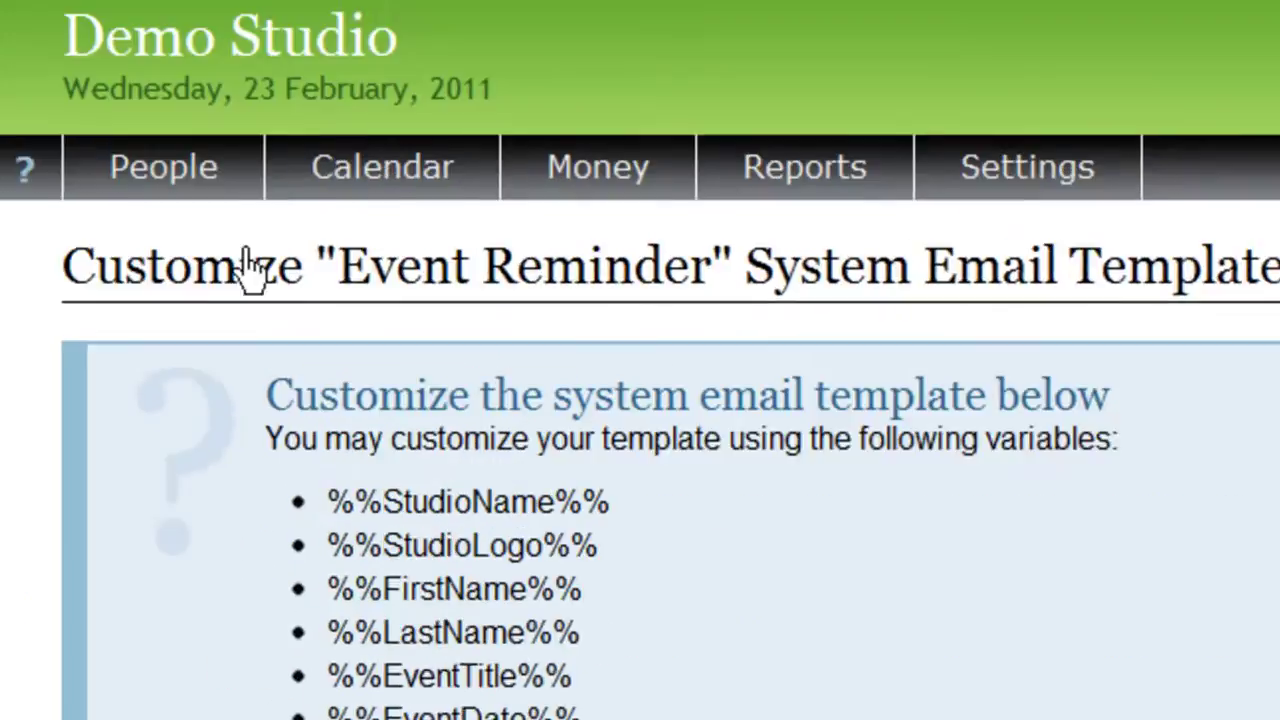
{"action": "mouse_move", "coordinate": [135, 205]}
{"action": "mouse_move", "coordinate": [138, 565]}
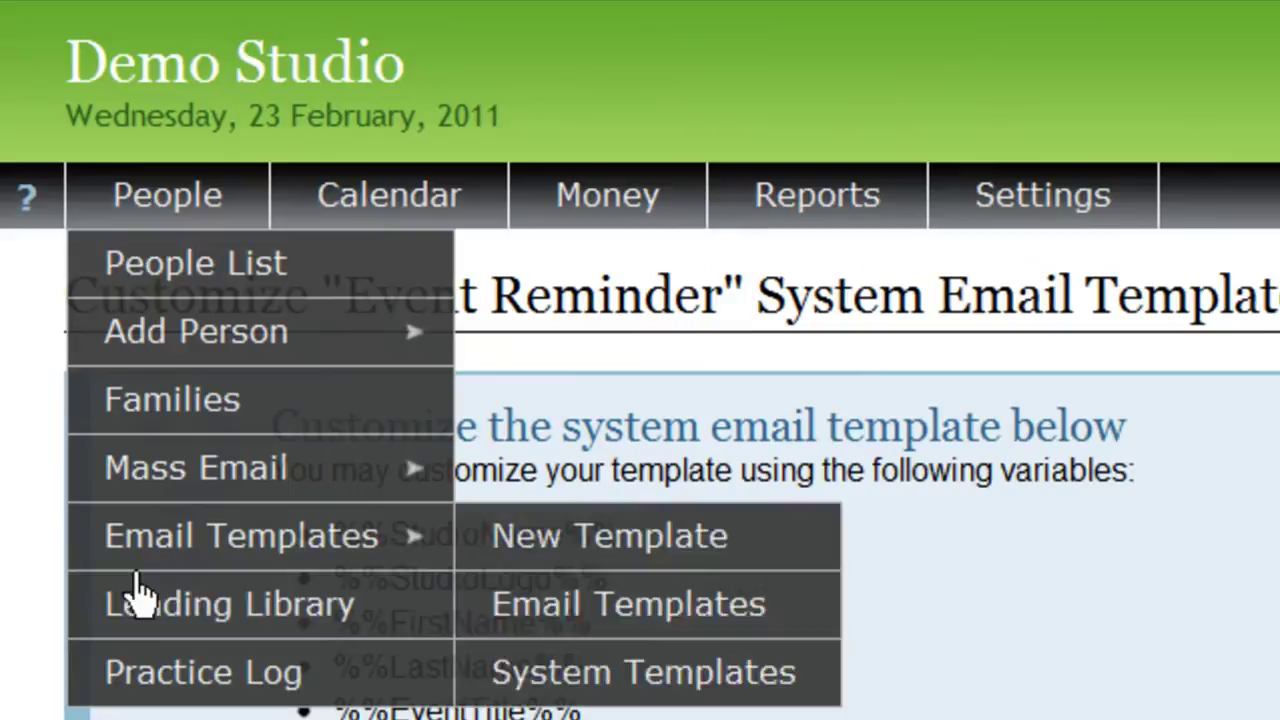
{"action": "left_click", "coordinate": [135, 612]}
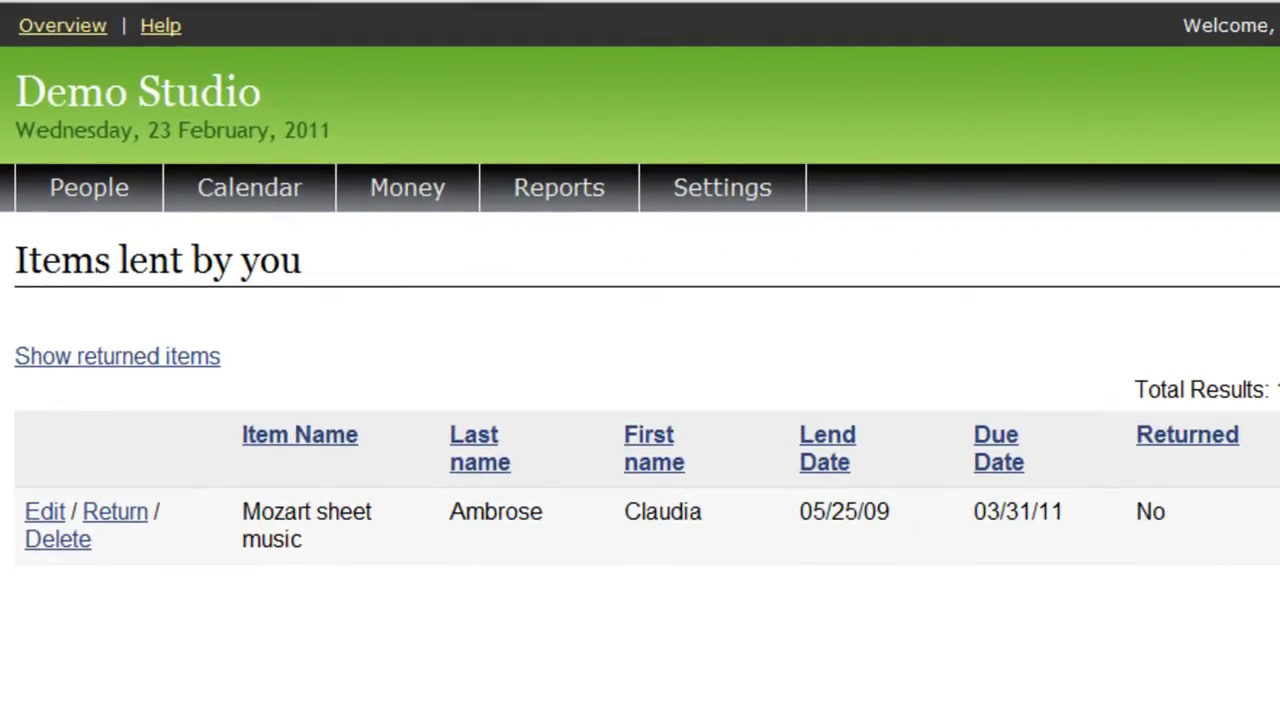
Open a student's Practice Log showing 223 minutes for 2011-02-21 to 2011-02-25
{"action": "mouse_move", "coordinate": [115, 193]}
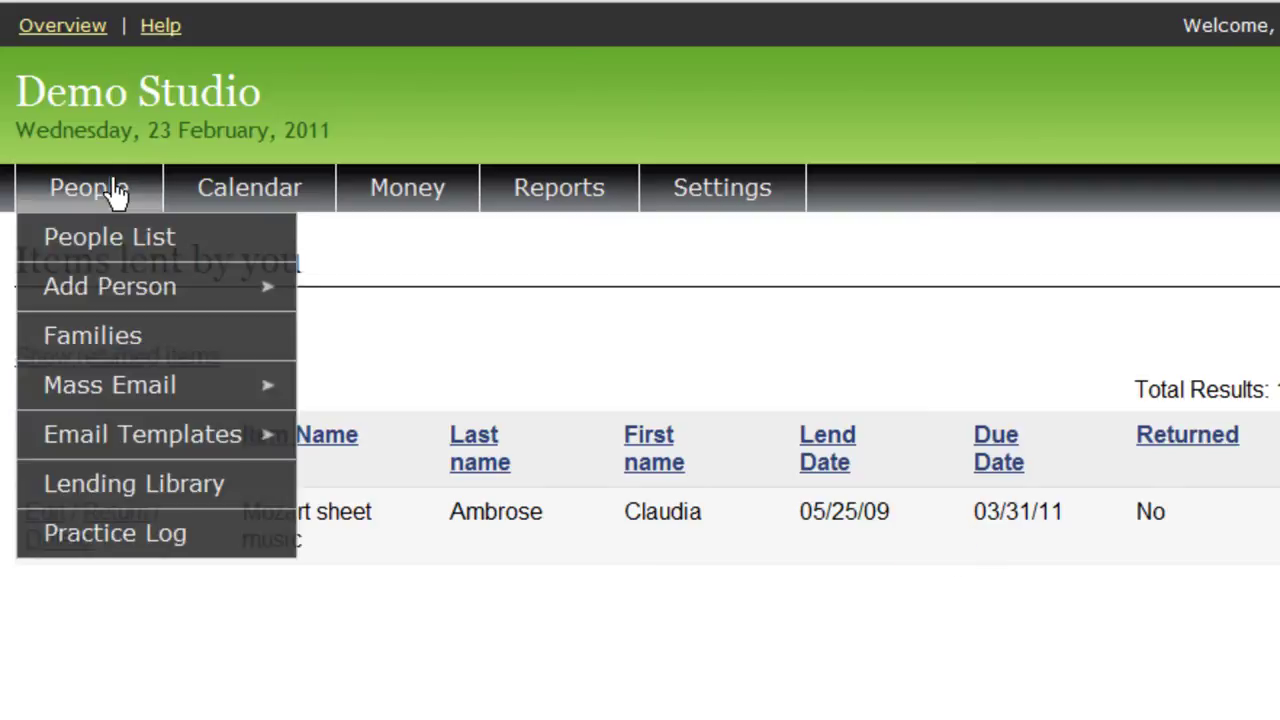
{"action": "left_click", "coordinate": [87, 533]}
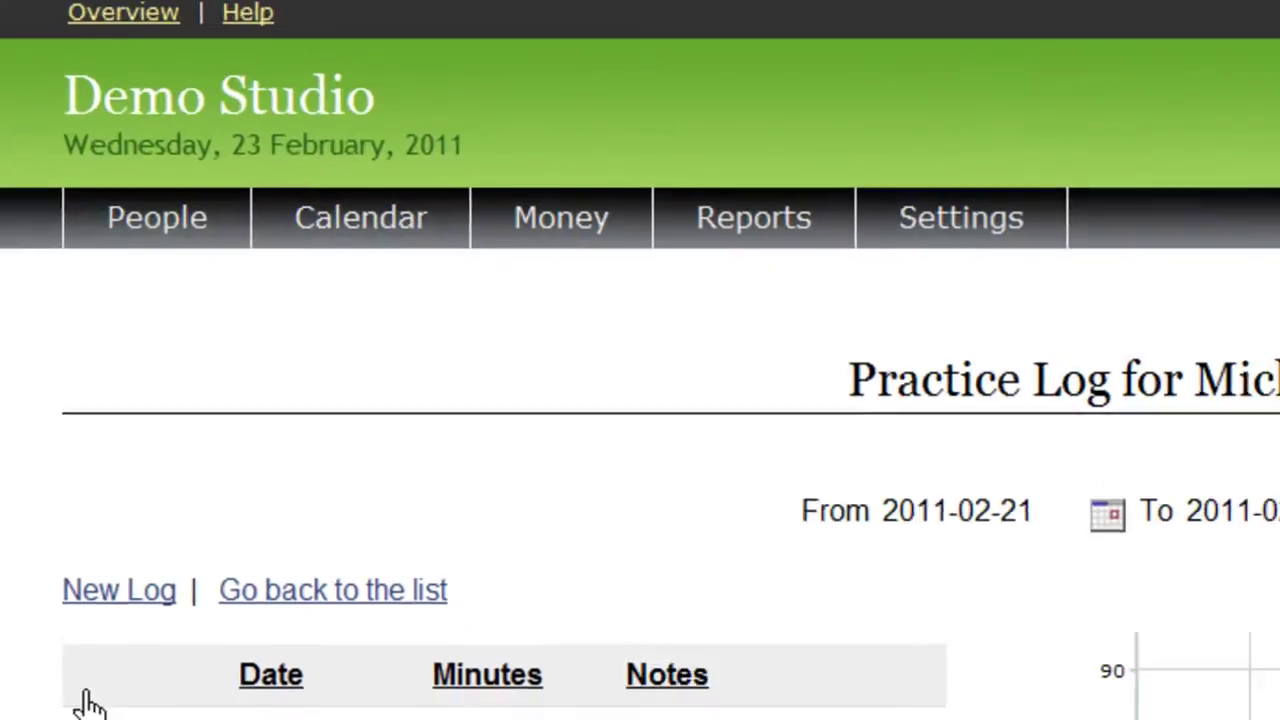
{"action": "mouse_move", "coordinate": [181, 15]}
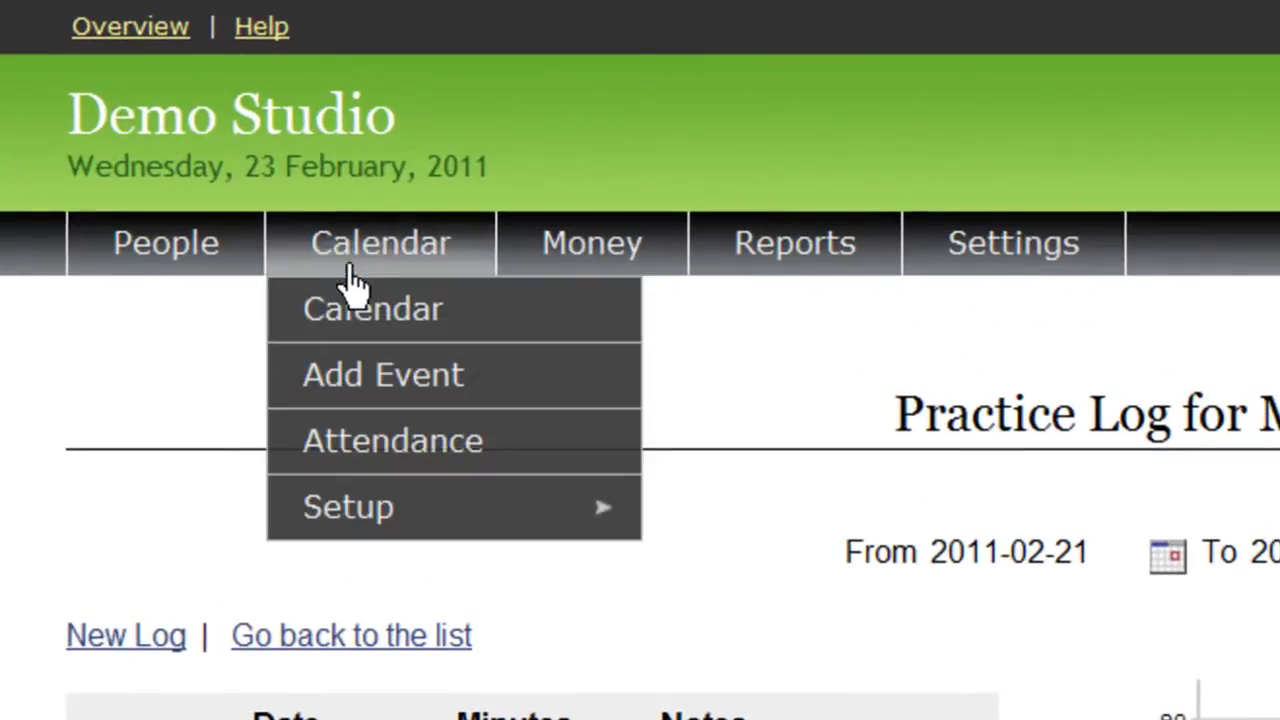
Save Jazz Rehearsal as a weekly Wednesday 2:00–3:00 PM event and view the February 23rd agenda
{"action": "left_click", "coordinate": [345, 310]}
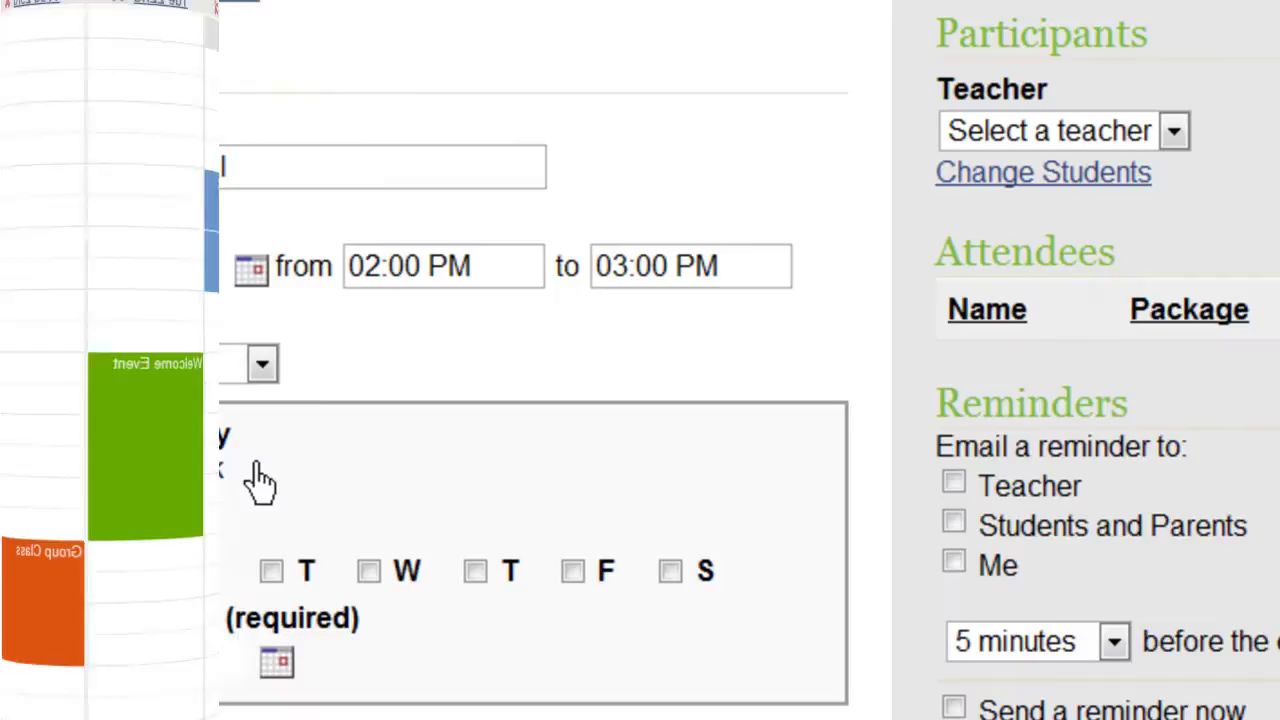
{"action": "left_click", "coordinate": [369, 571]}
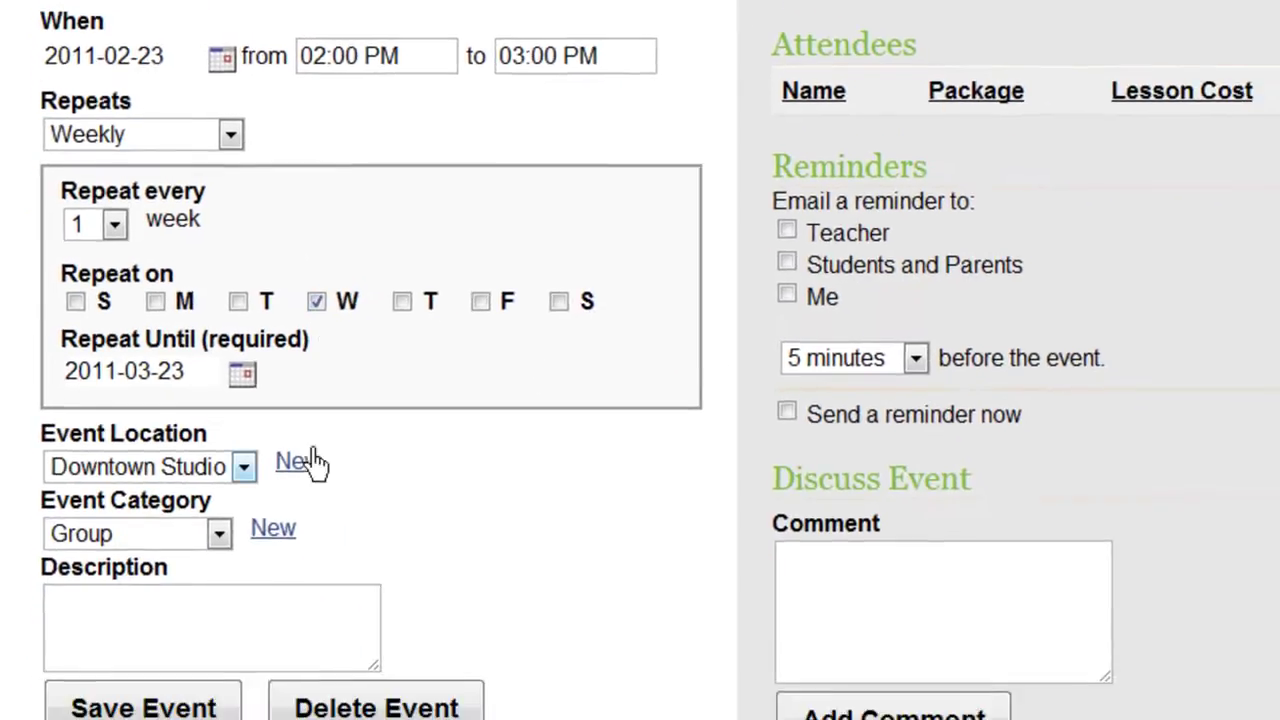
{"action": "left_click", "coordinate": [150, 663]}
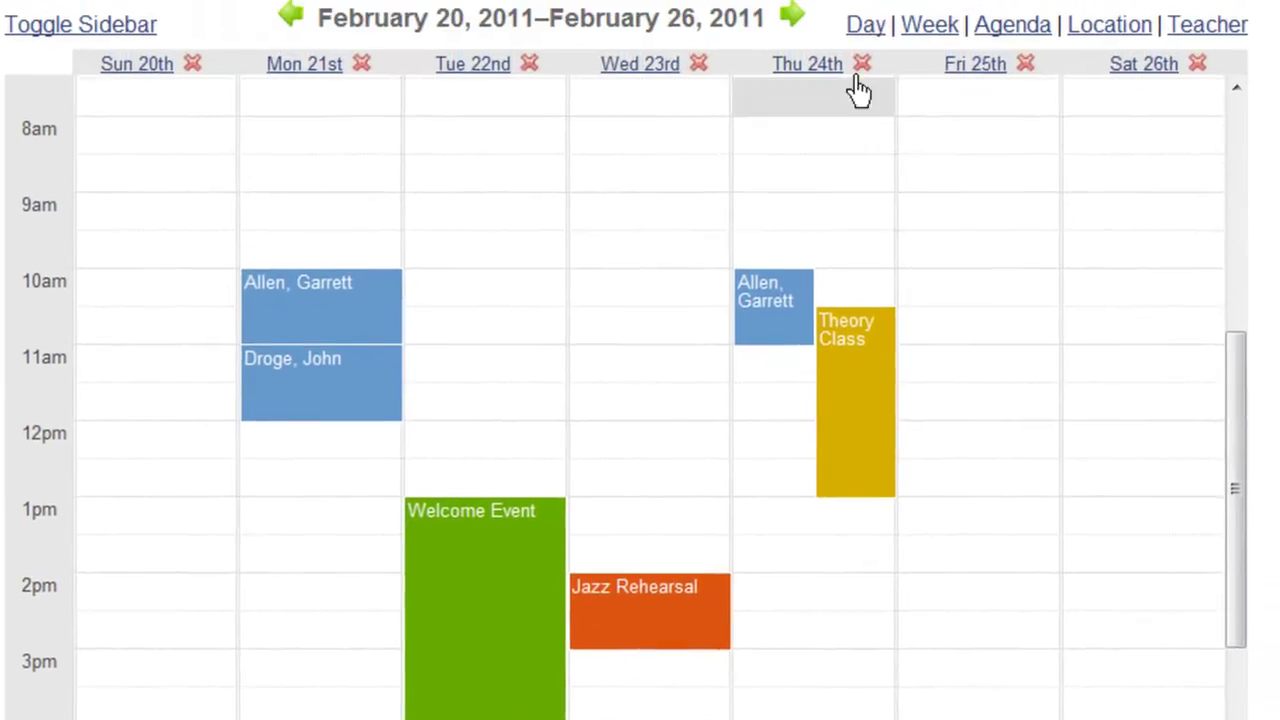
{"action": "left_click", "coordinate": [866, 50]}
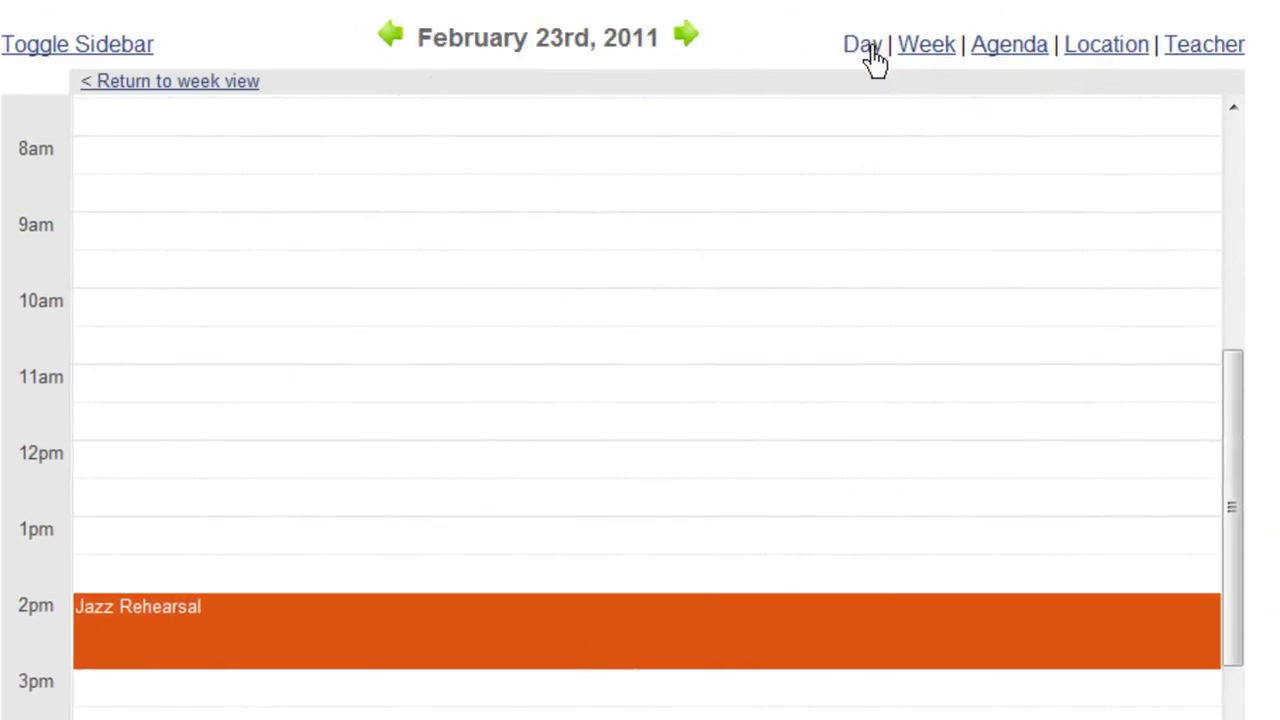
{"action": "left_click", "coordinate": [995, 55]}
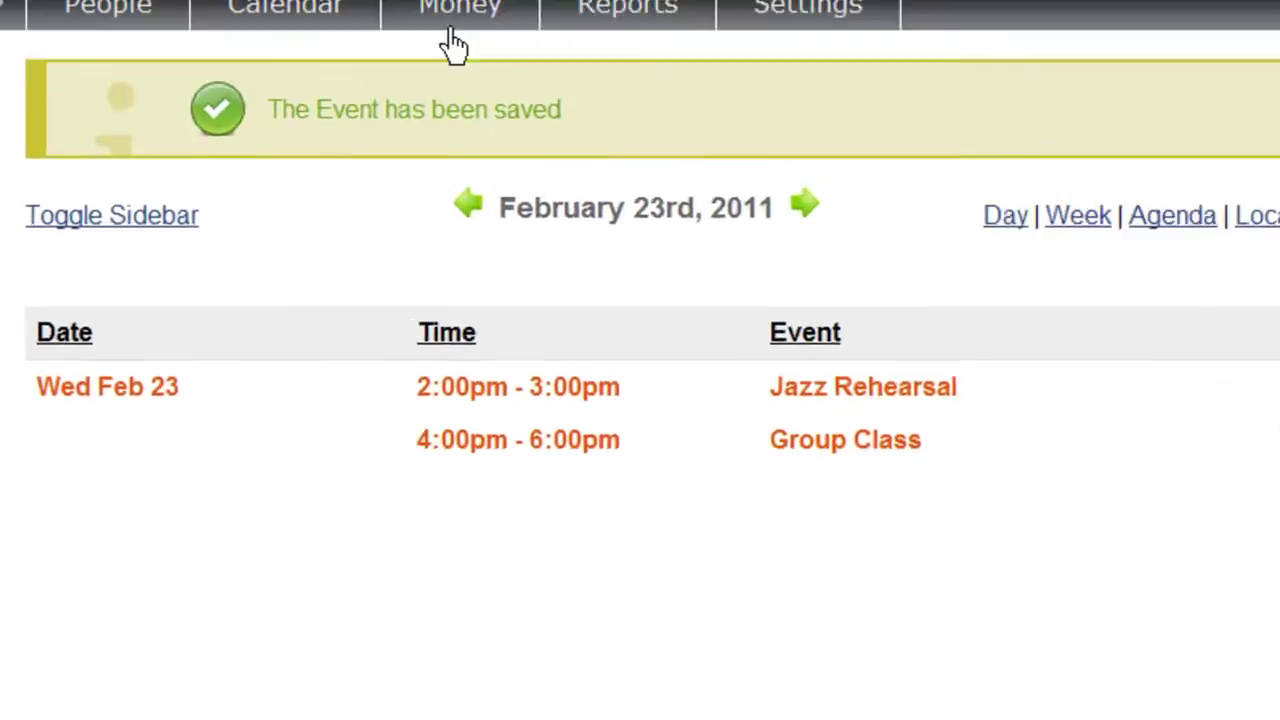
Mark the 17 January 2008 lesson Attended, note 'Good work!', and tick Email Notes to Student
{"action": "mouse_move", "coordinate": [231, 0]}
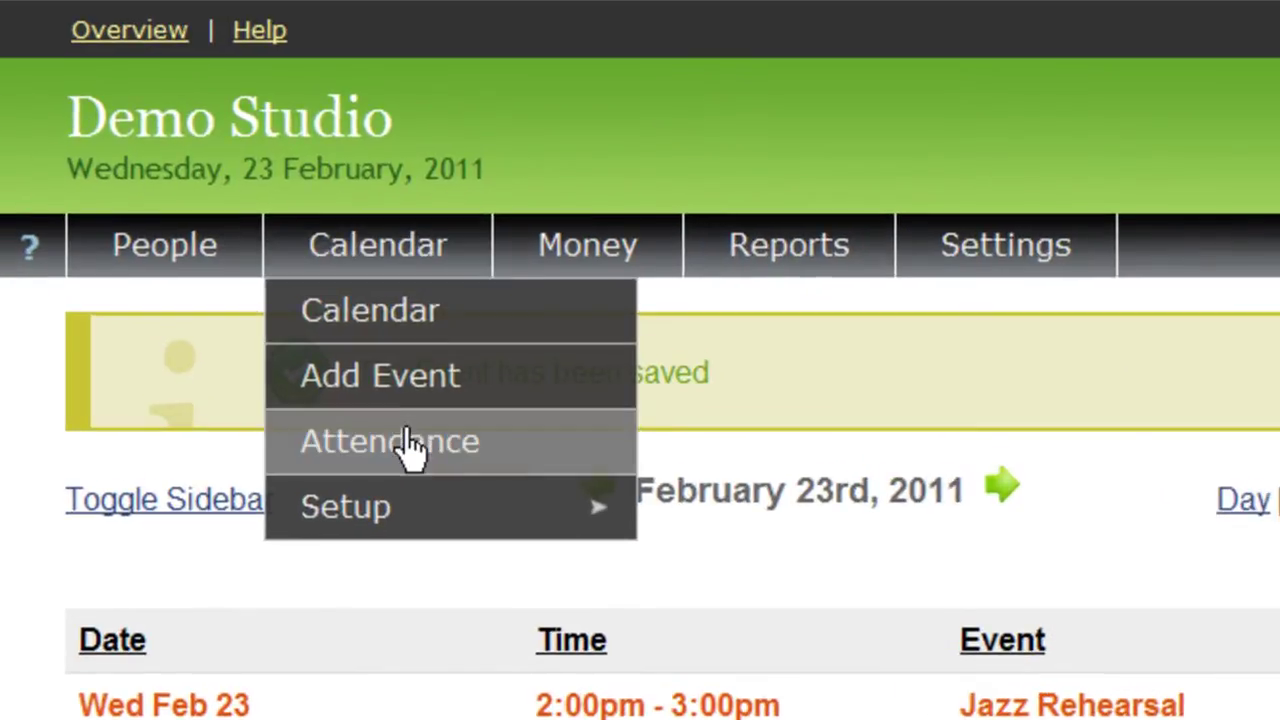
{"action": "left_click", "coordinate": [411, 447]}
{"action": "left_click", "coordinate": [1226, 236]}
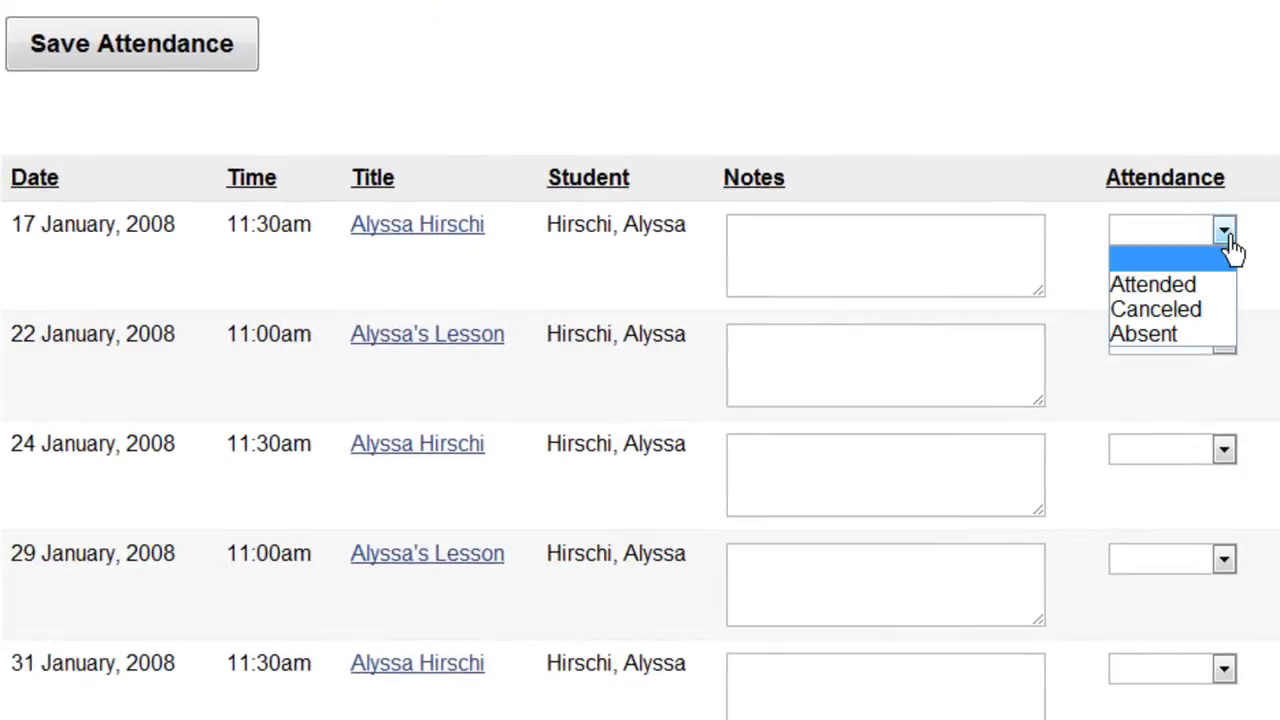
{"action": "left_click", "coordinate": [1200, 286]}
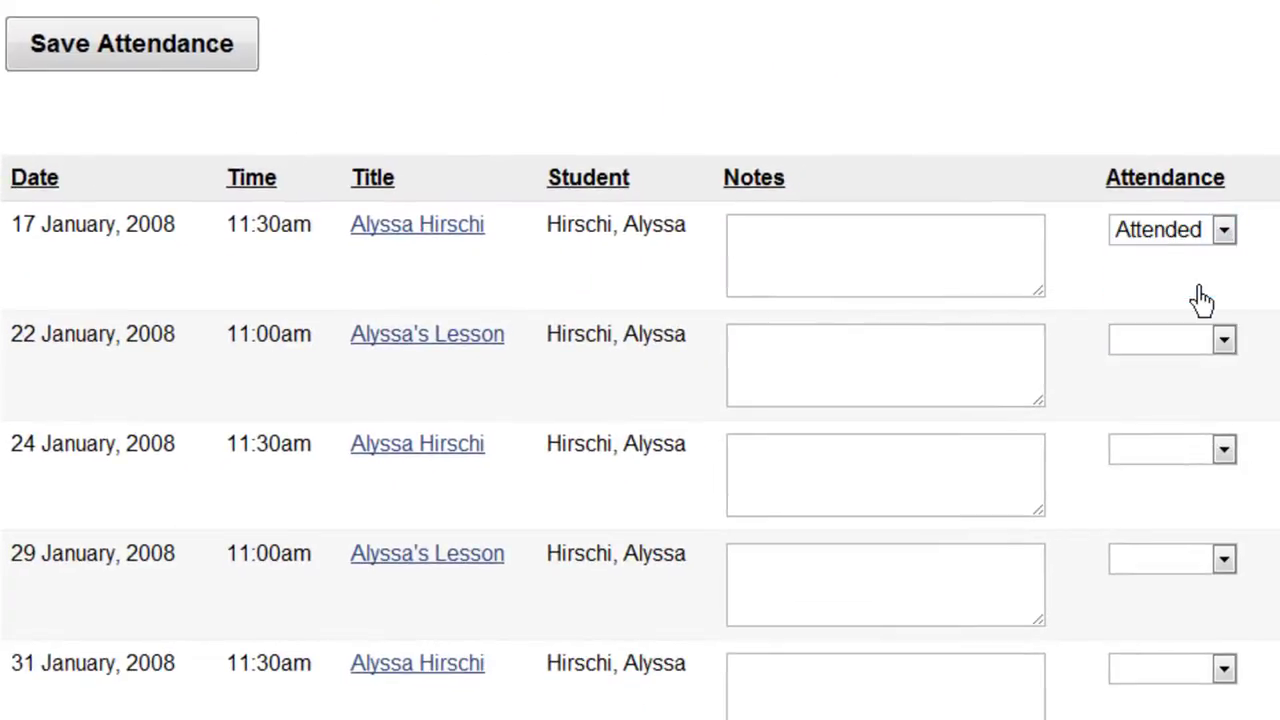
{"action": "left_click", "coordinate": [916, 258]}
{"action": "type", "text": "Good work!"}
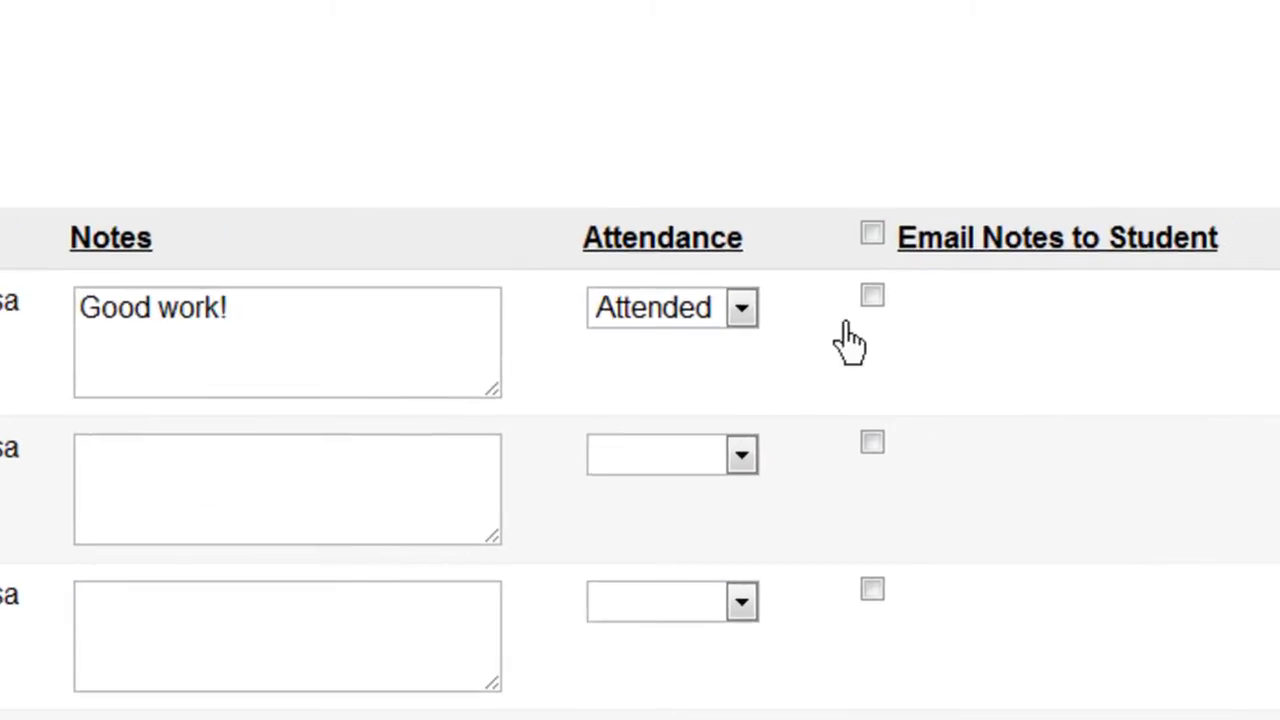
{"action": "left_click", "coordinate": [872, 302]}
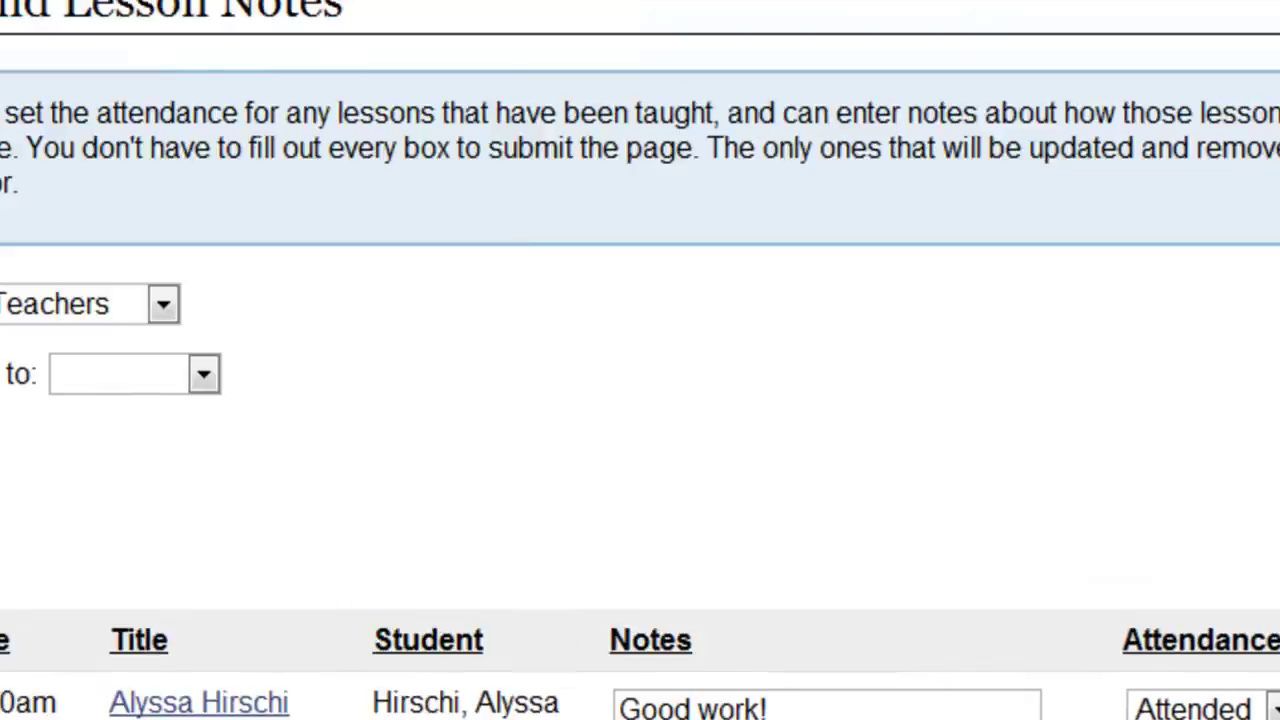
{"action": "mouse_move", "coordinate": [374, 251]}
{"action": "mouse_move", "coordinate": [345, 470]}
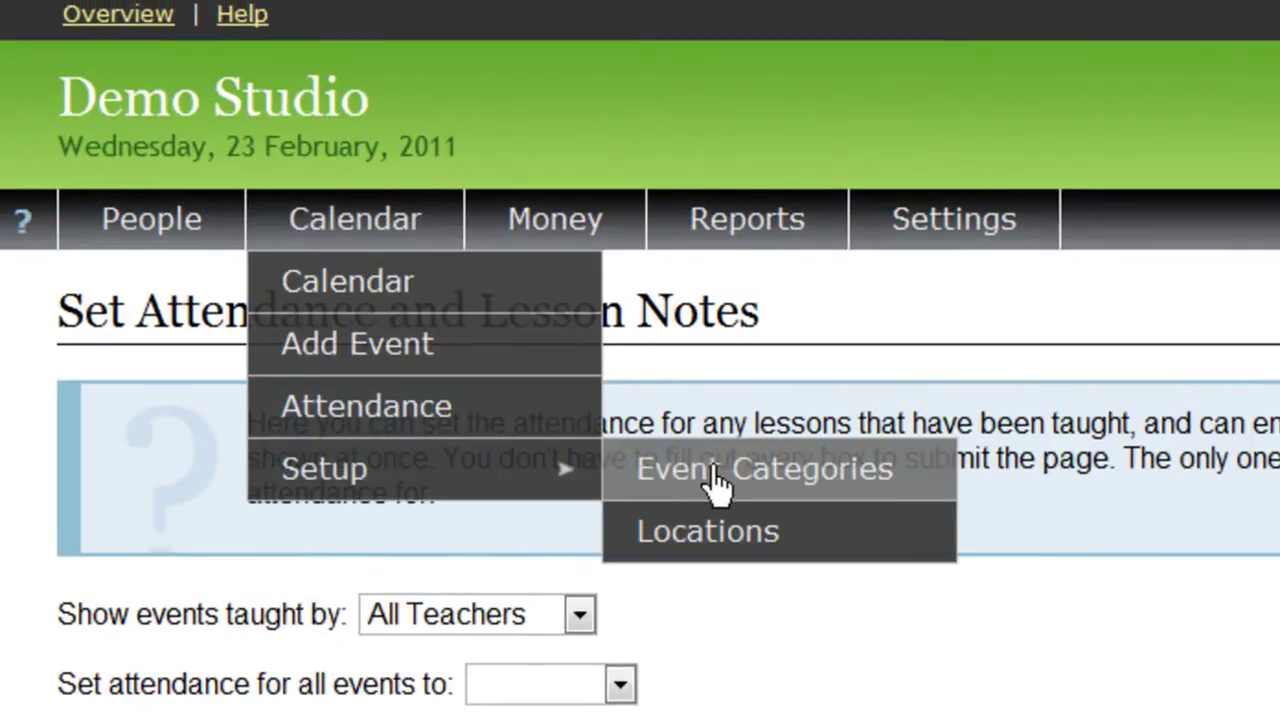
View the Calendar event categories list, then move on to Money's invoicing pages
{"action": "left_click", "coordinate": [634, 484]}
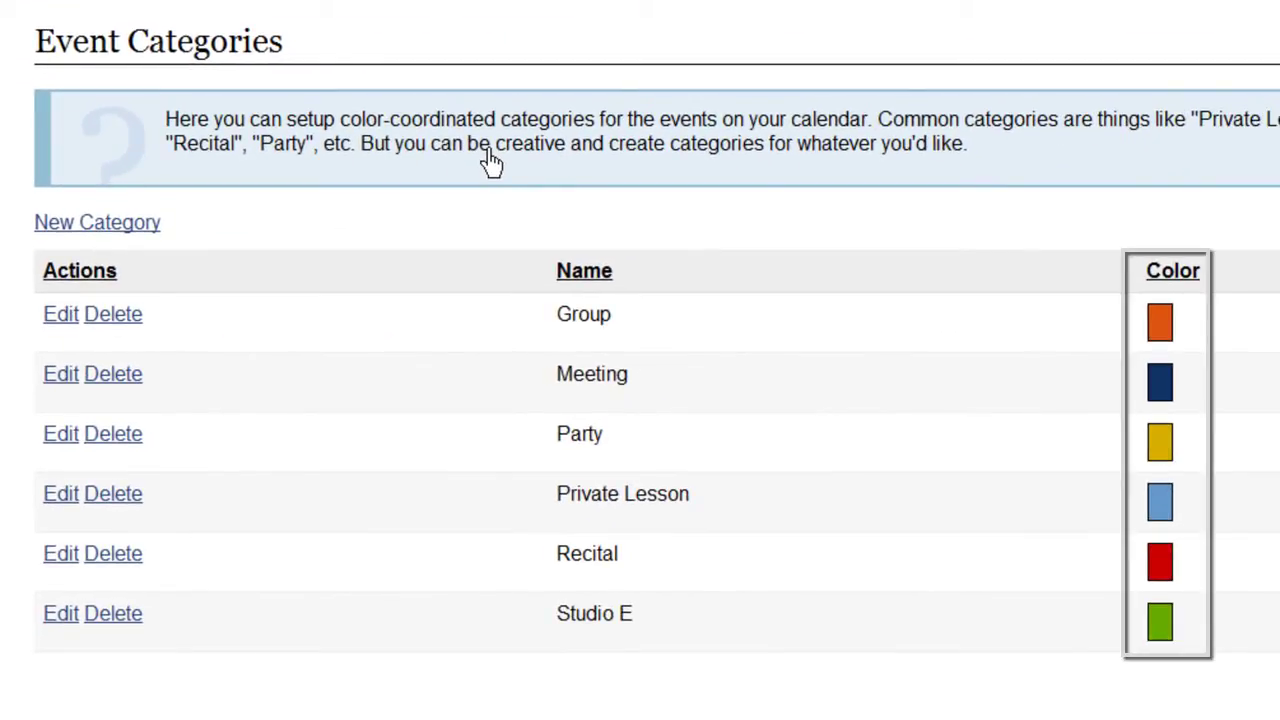
{"action": "mouse_move", "coordinate": [546, 143]}
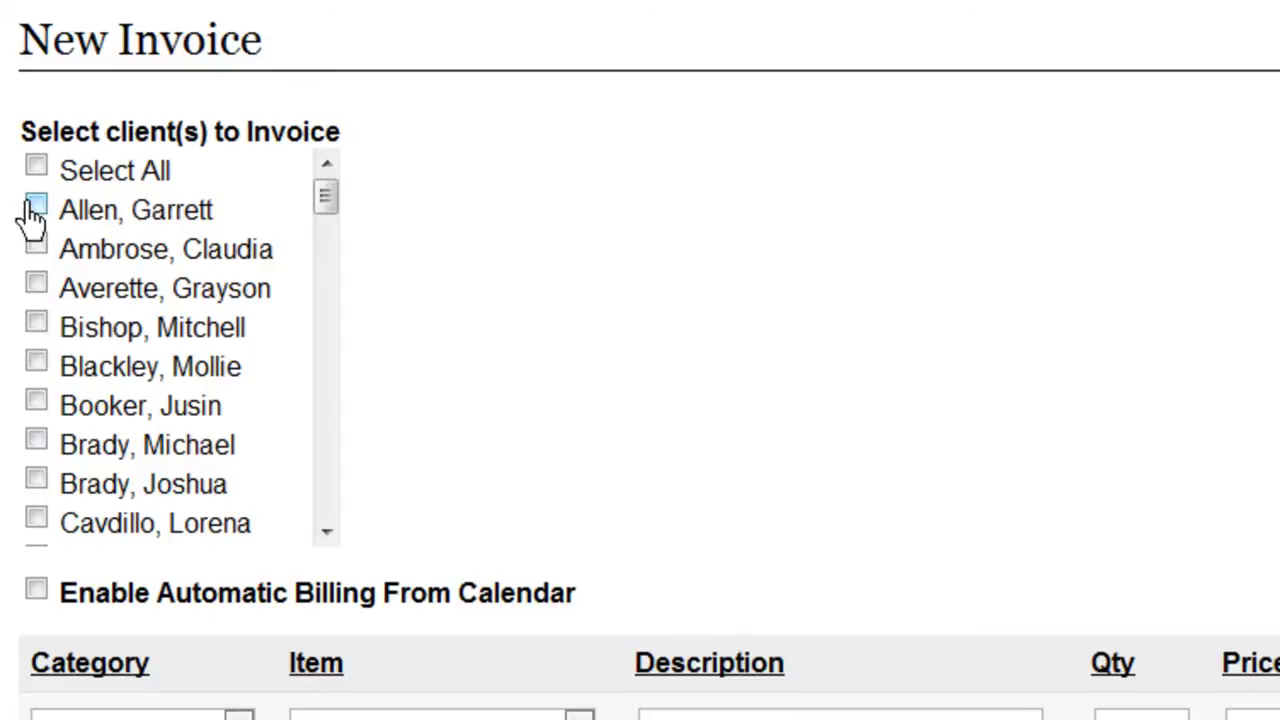
Tick the first client and Enable Automatic Billing From Calendar on the invoice, then open Reports
{"action": "left_click", "coordinate": [34, 209]}
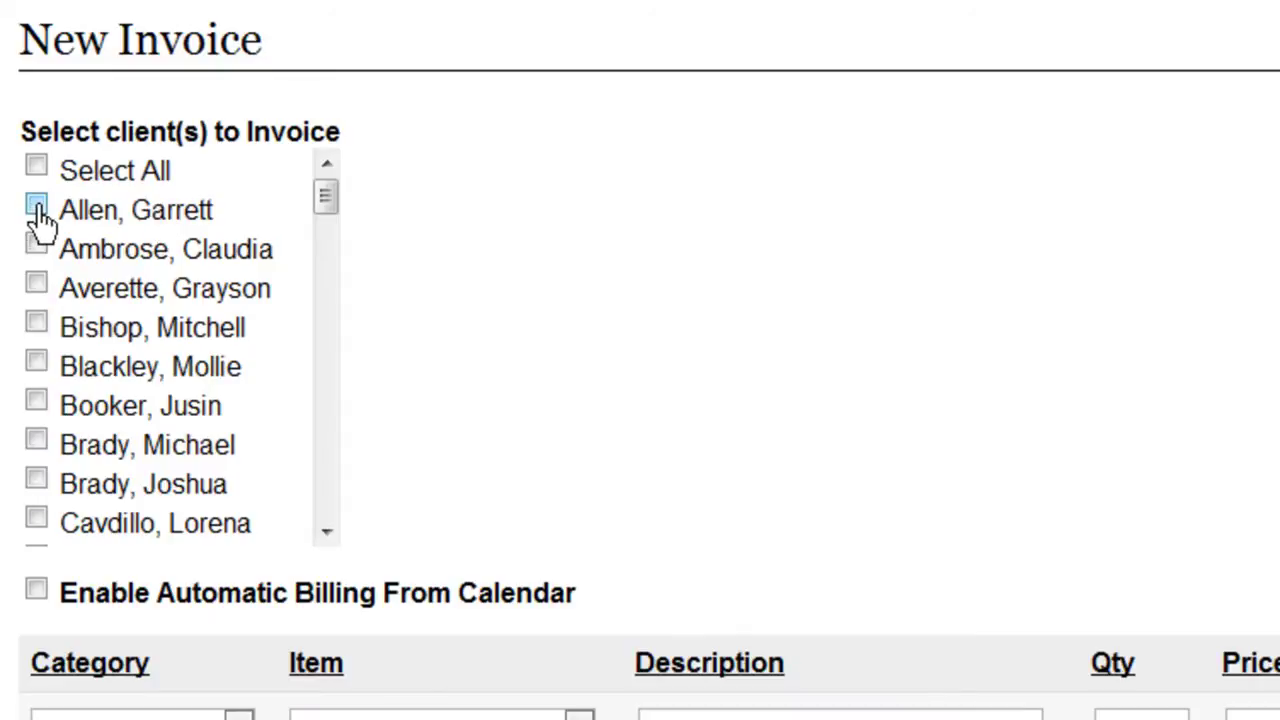
{"action": "left_click", "coordinate": [34, 594]}
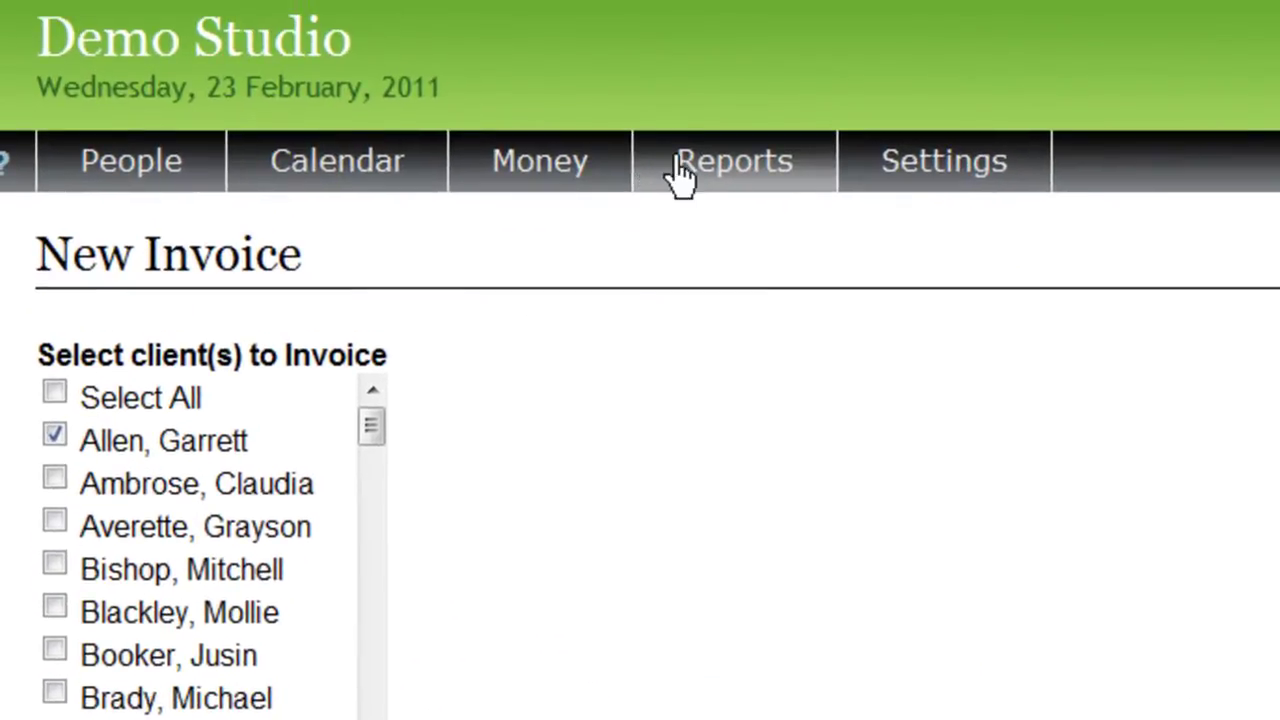
{"action": "left_click", "coordinate": [680, 175]}
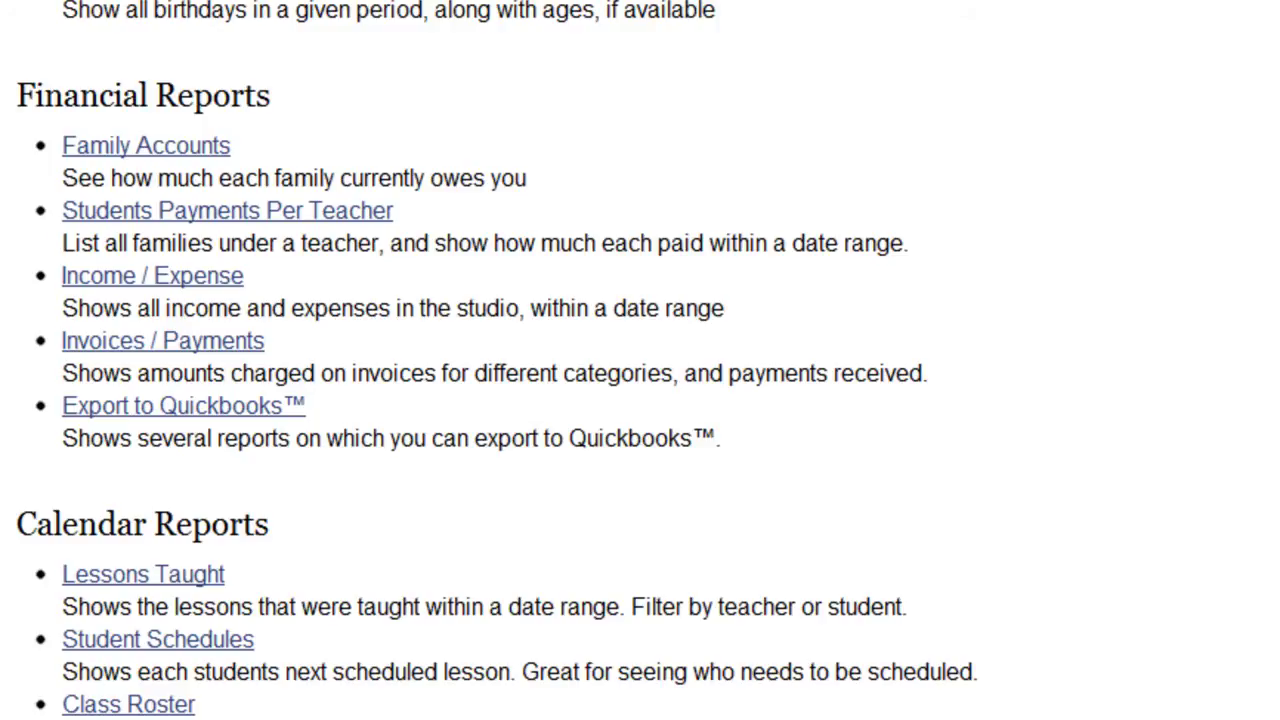
Scroll back to the top of Reports and drop open the Settings menu
{"action": "scroll", "coordinate": [1237, 151], "scroll_direction": "up", "scroll_amount": 8}
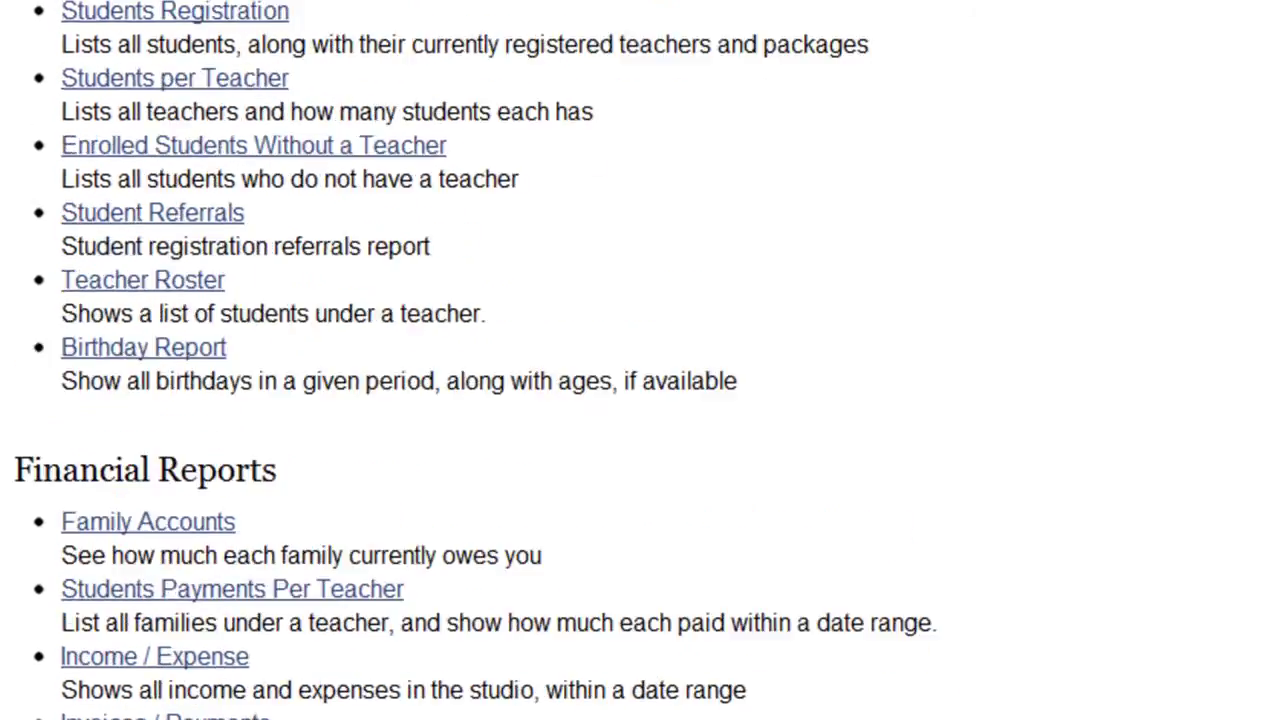
{"action": "mouse_move", "coordinate": [872, 245]}
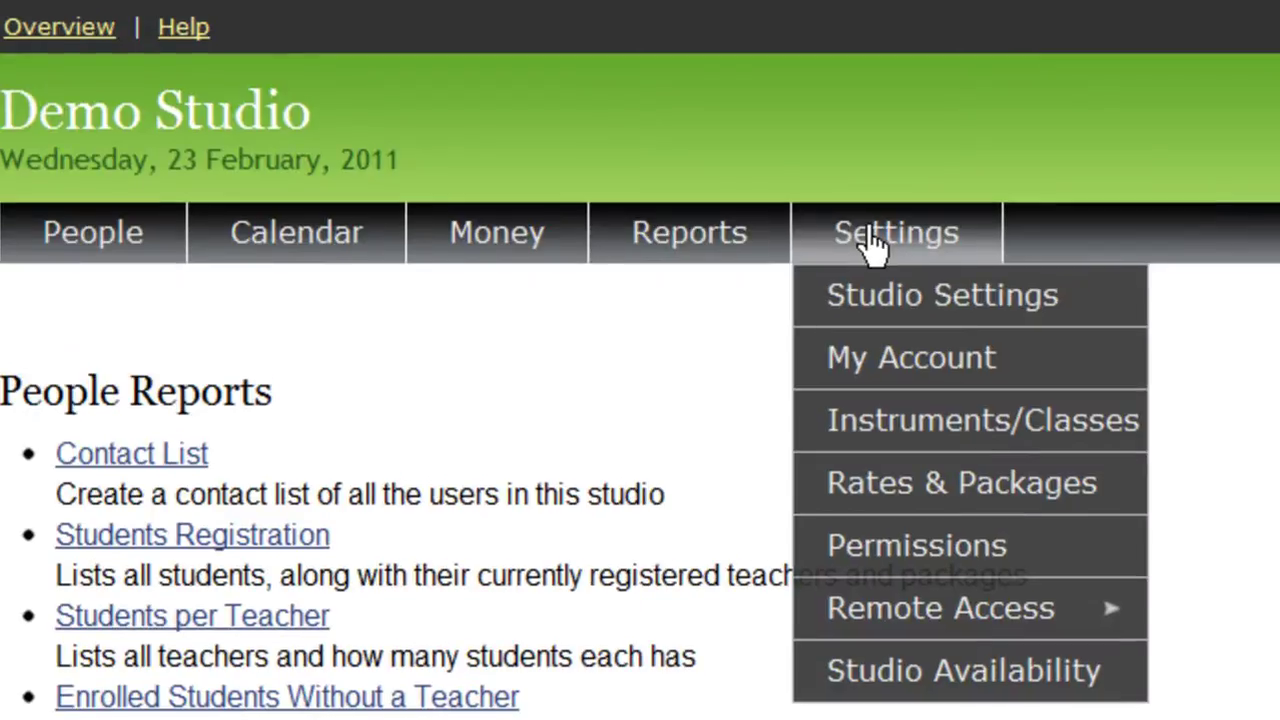
Open Studio Settings and enable both Using Paypal and Using Credit Card payments
{"action": "left_click", "coordinate": [905, 312]}
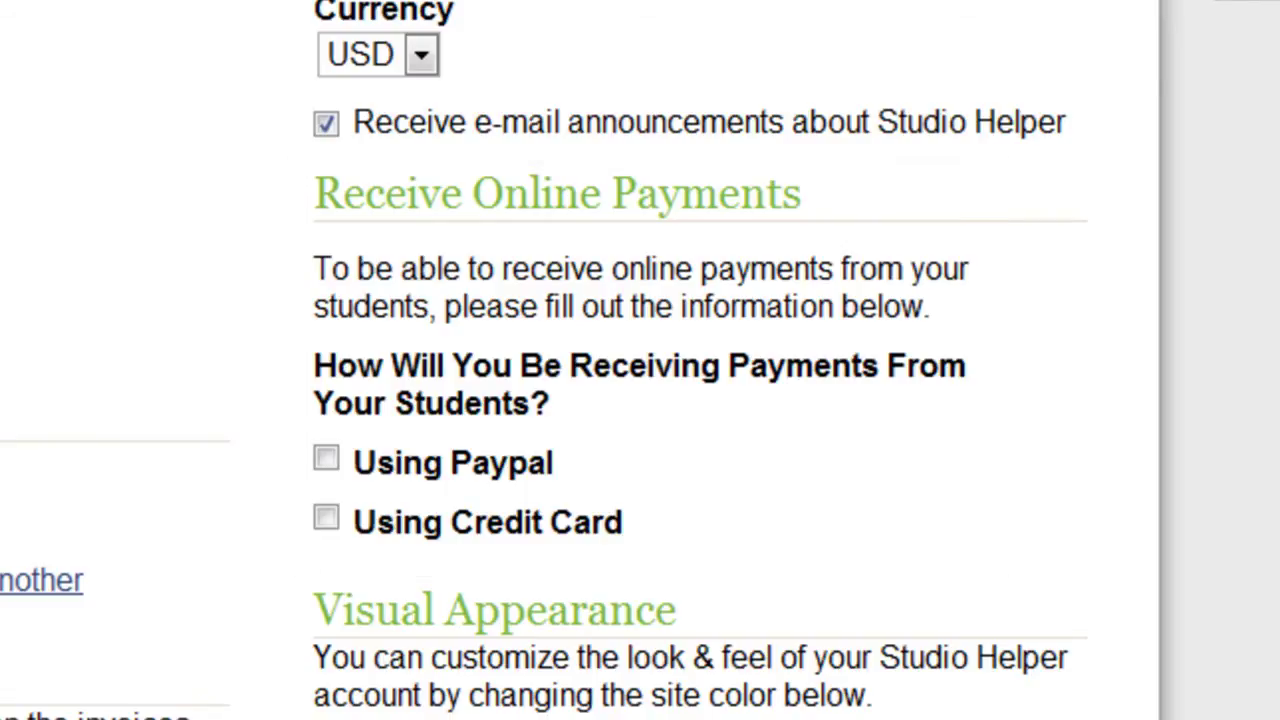
{"action": "left_click", "coordinate": [326, 460]}
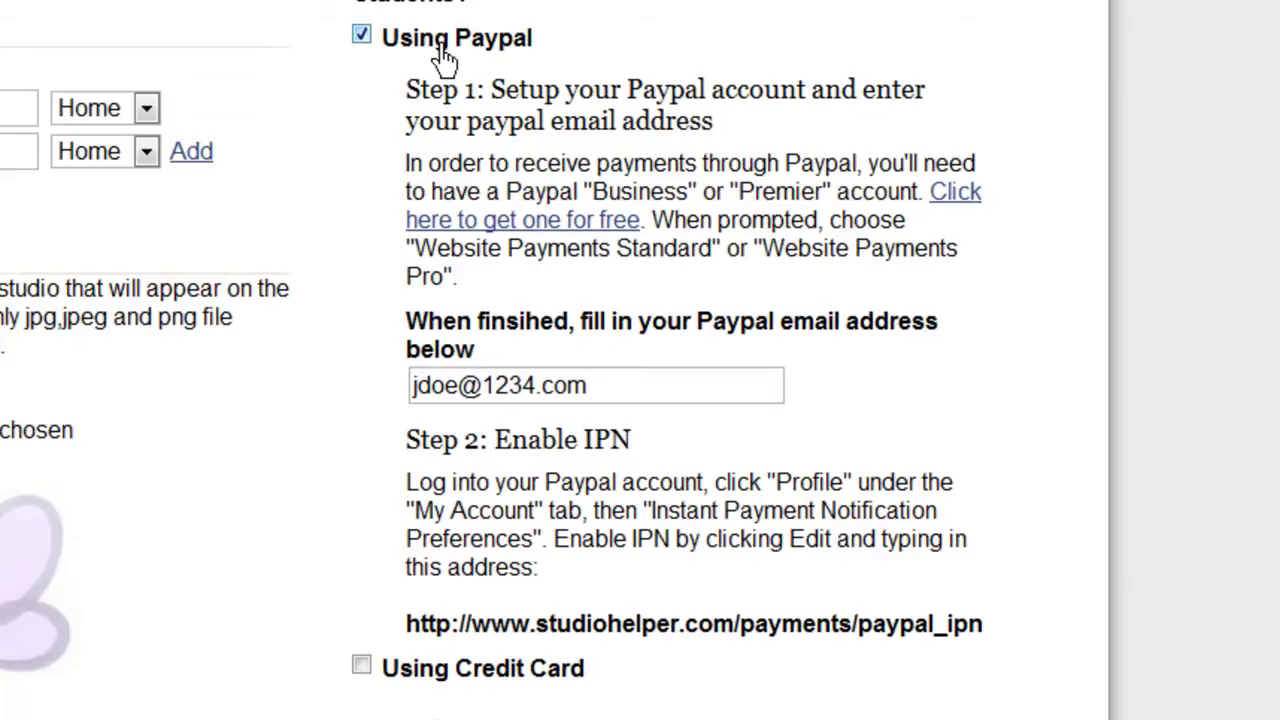
{"action": "left_click", "coordinate": [361, 667]}
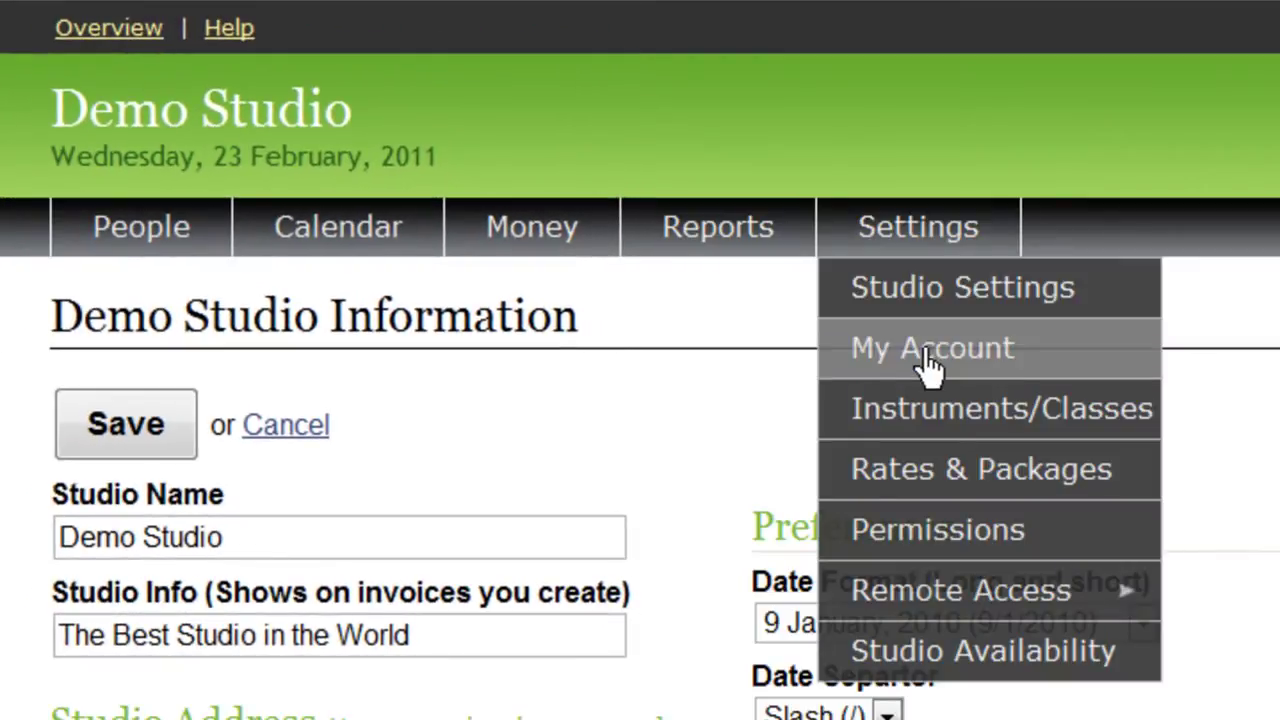
Open My Account and enter a card number in the Credit Card Information section
{"action": "left_click", "coordinate": [930, 360]}
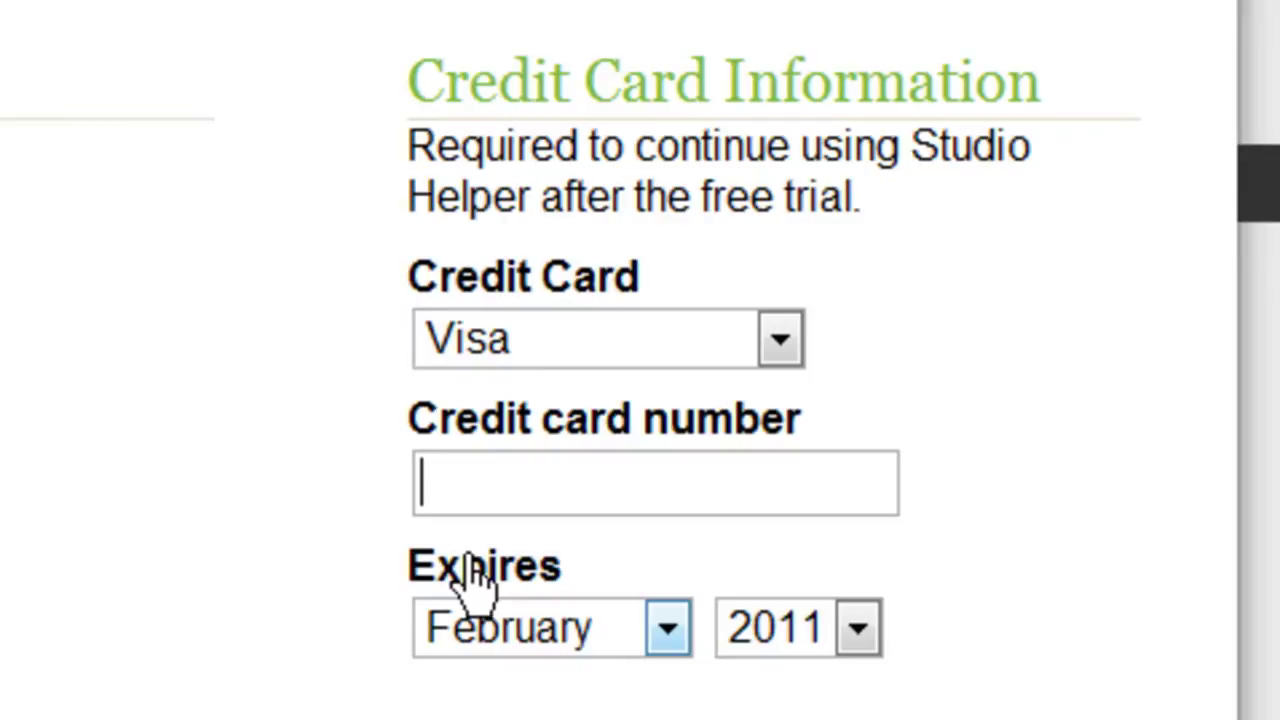
{"action": "type", "text": "1234567890"}
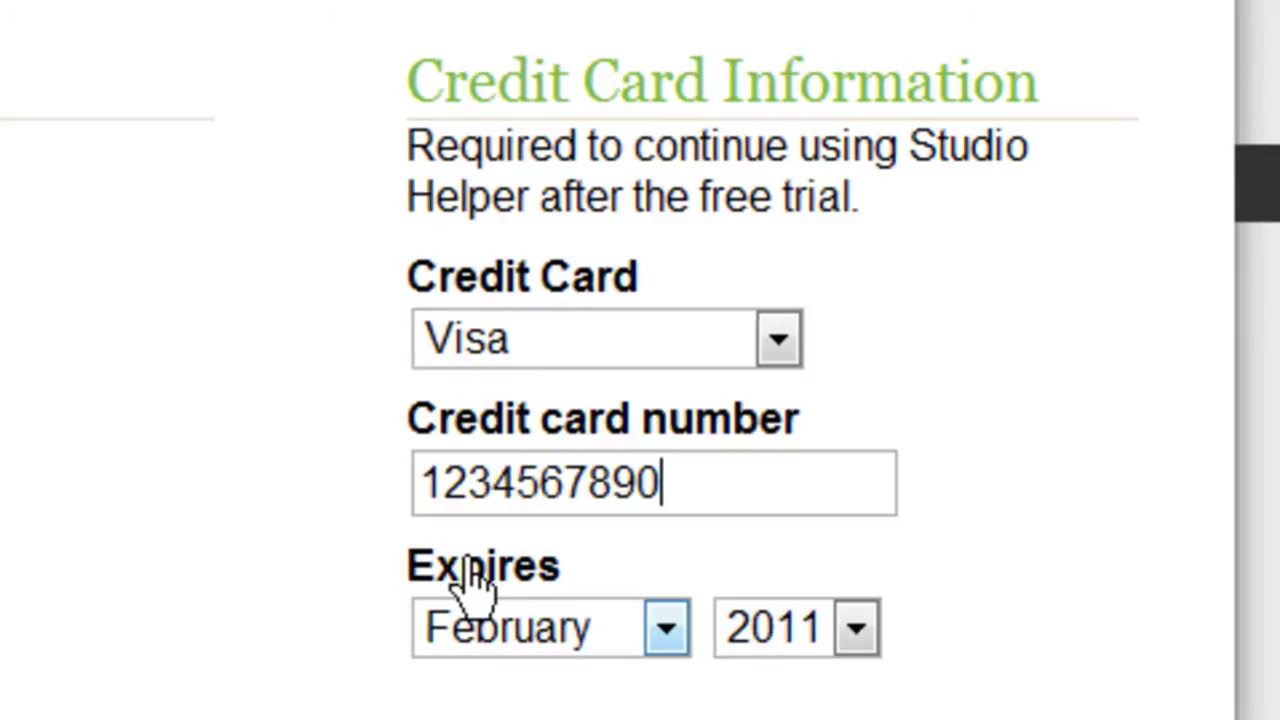
View the Instruments/Classes list, then the Rates & Packages page with its four packages
{"action": "mouse_move", "coordinate": [543, 149]}
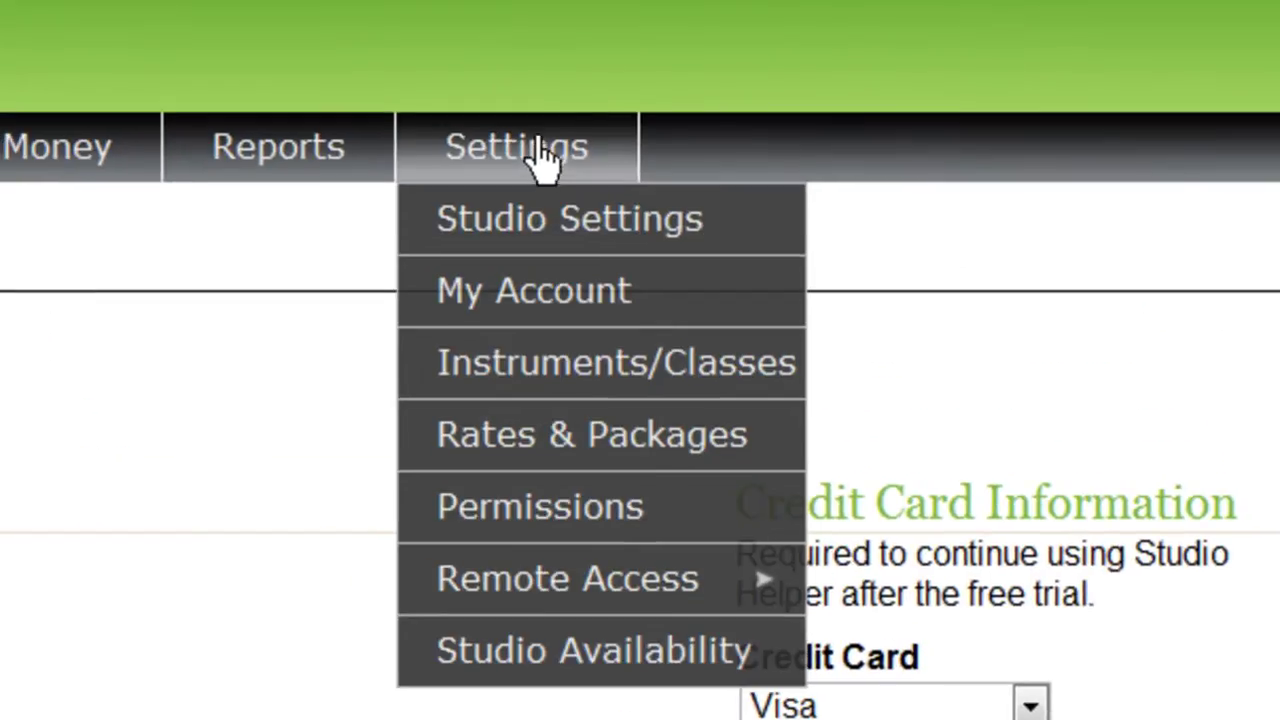
{"action": "left_click", "coordinate": [546, 382]}
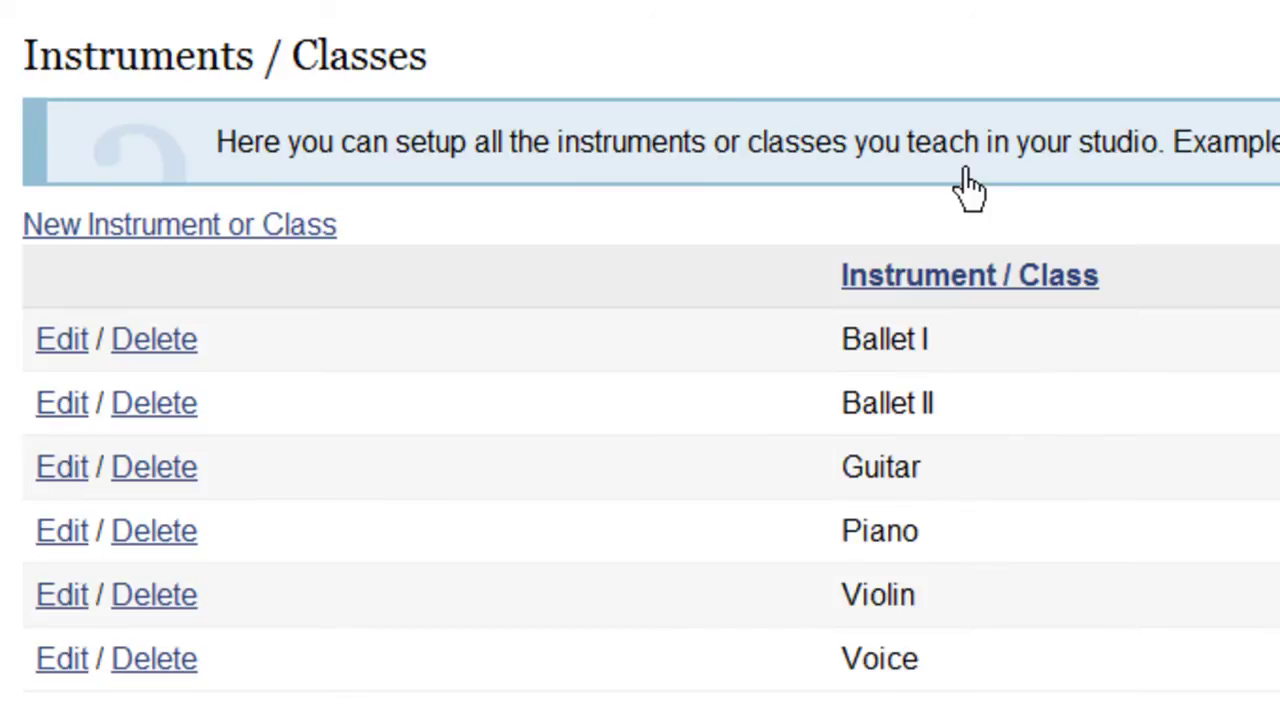
{"action": "mouse_move", "coordinate": [914, 51]}
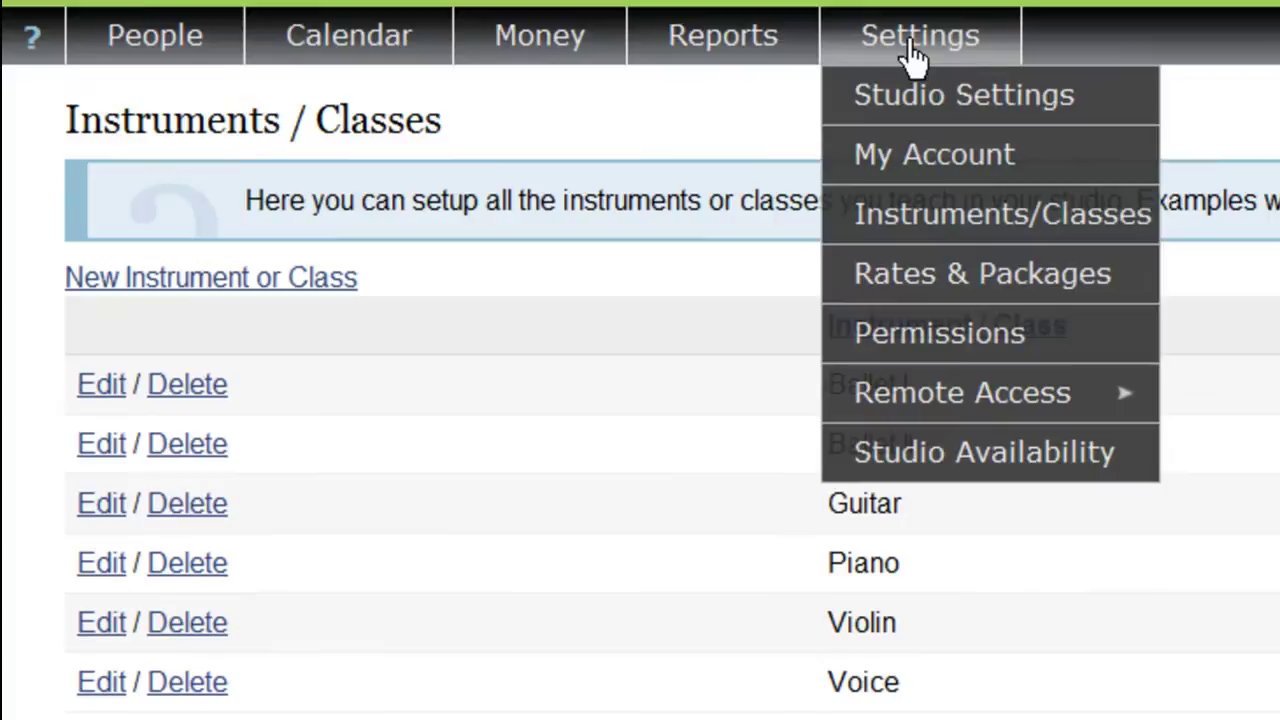
{"action": "left_click", "coordinate": [937, 290]}
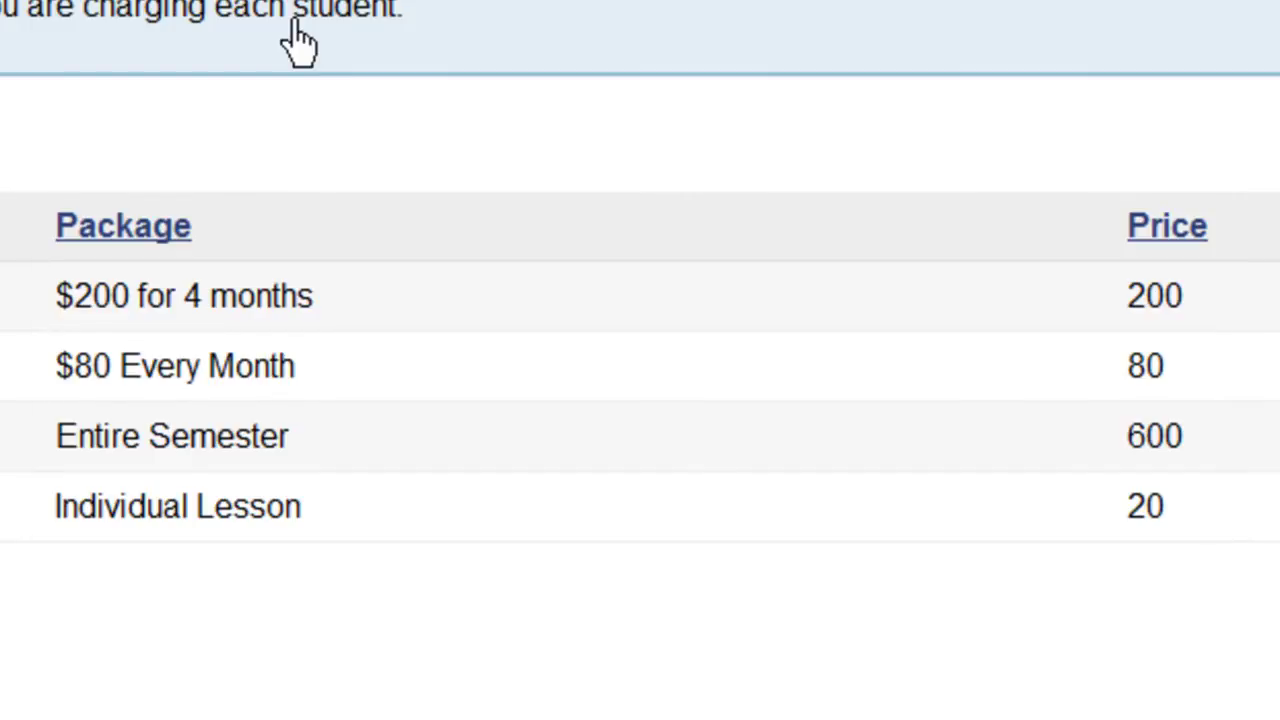
On Permissions, let Staff Members create invoices and remove Teachers' attendance calendar access
{"action": "mouse_move", "coordinate": [357, 71]}
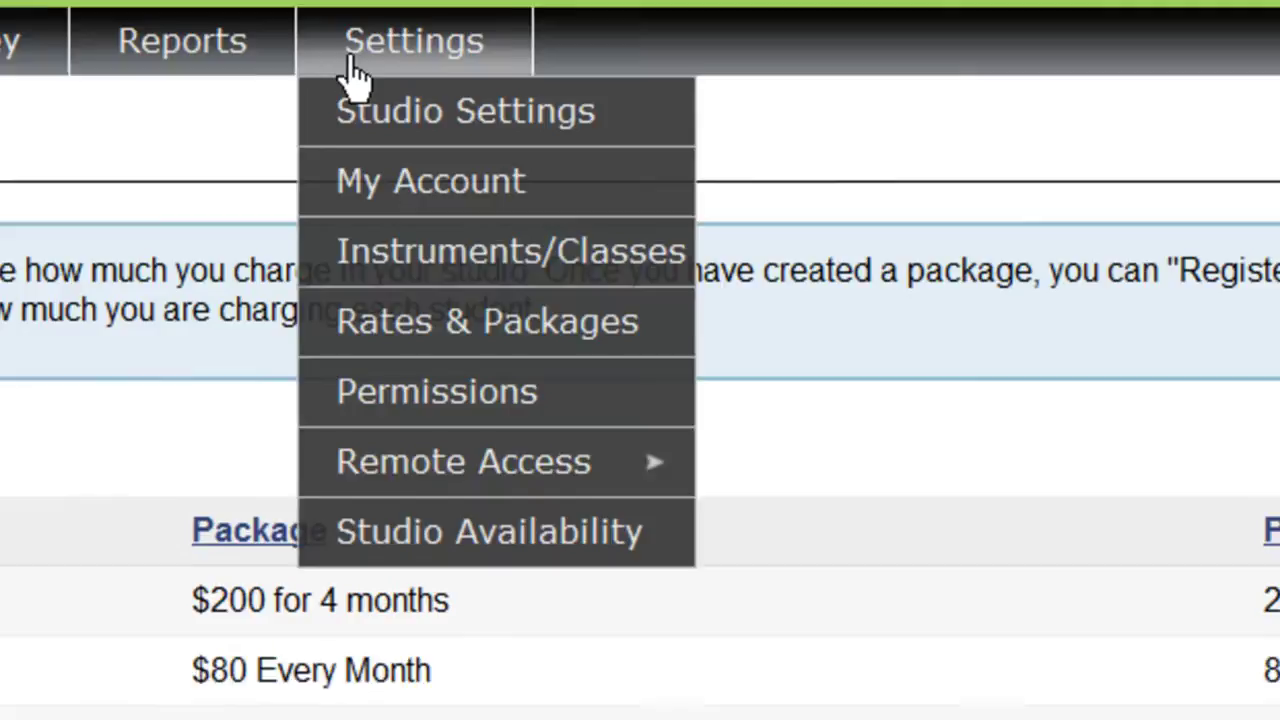
{"action": "left_click", "coordinate": [440, 441]}
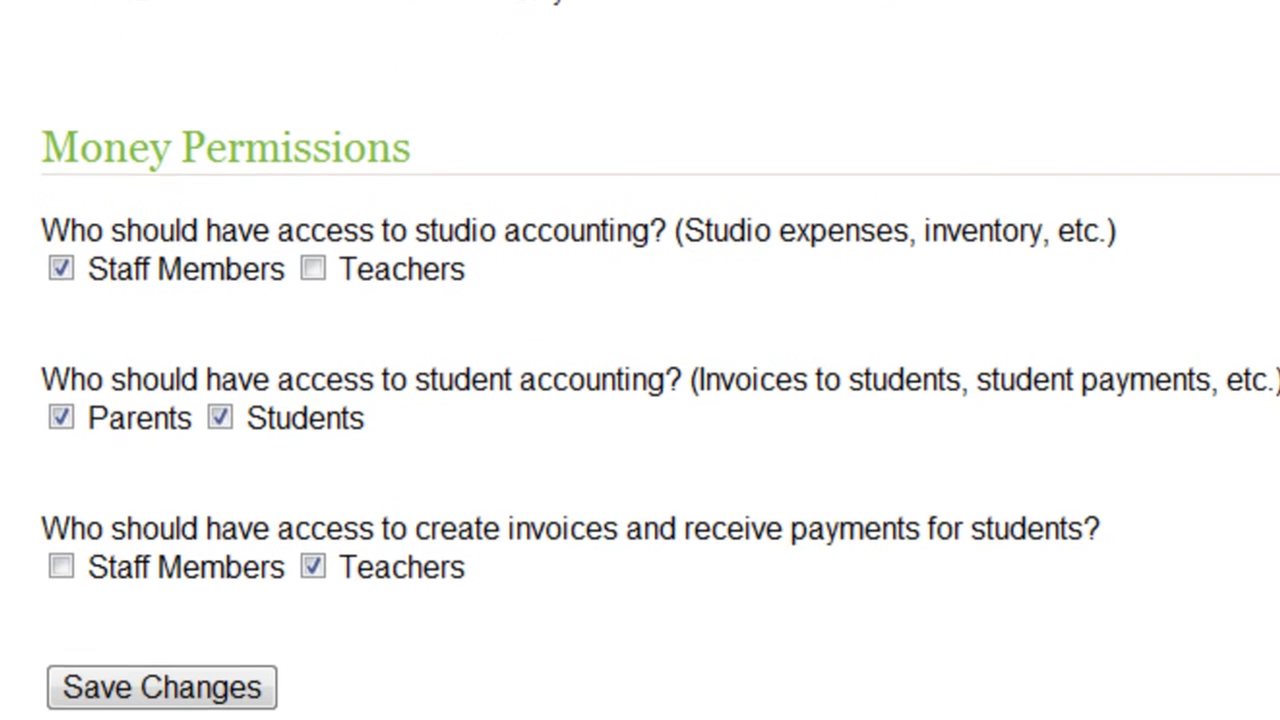
{"action": "left_click", "coordinate": [62, 560]}
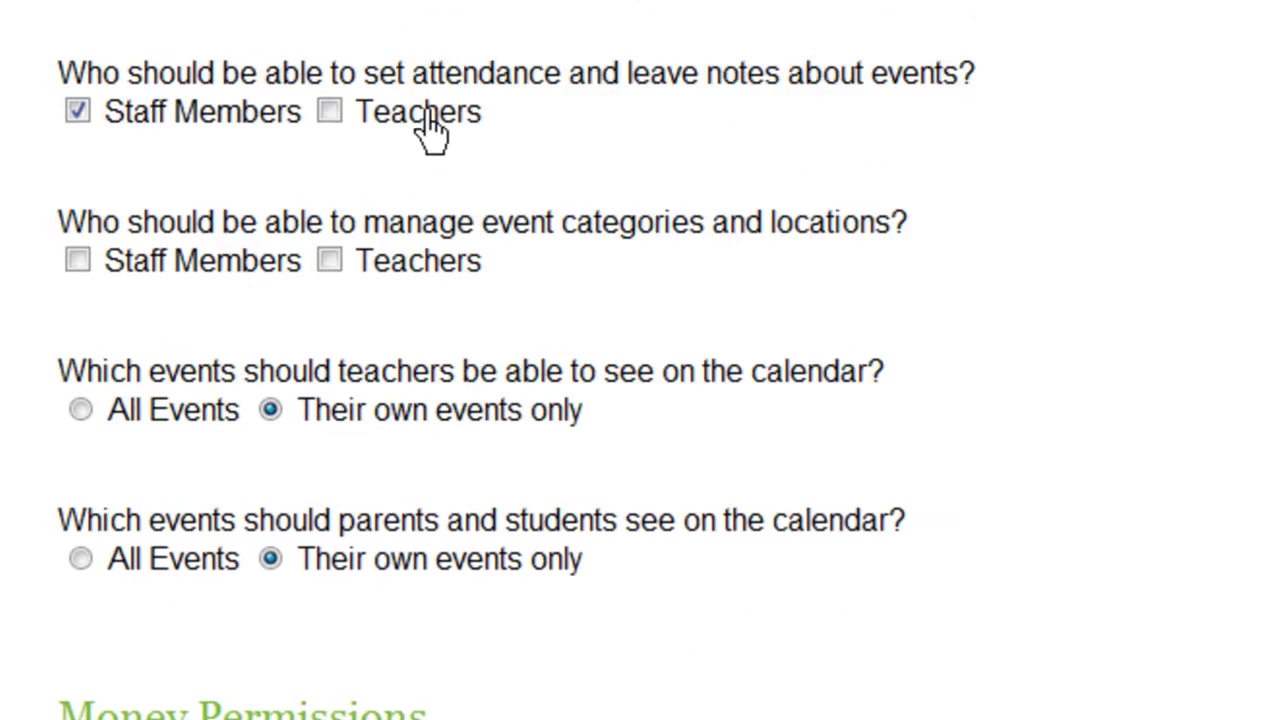
{"action": "left_click", "coordinate": [338, 180]}
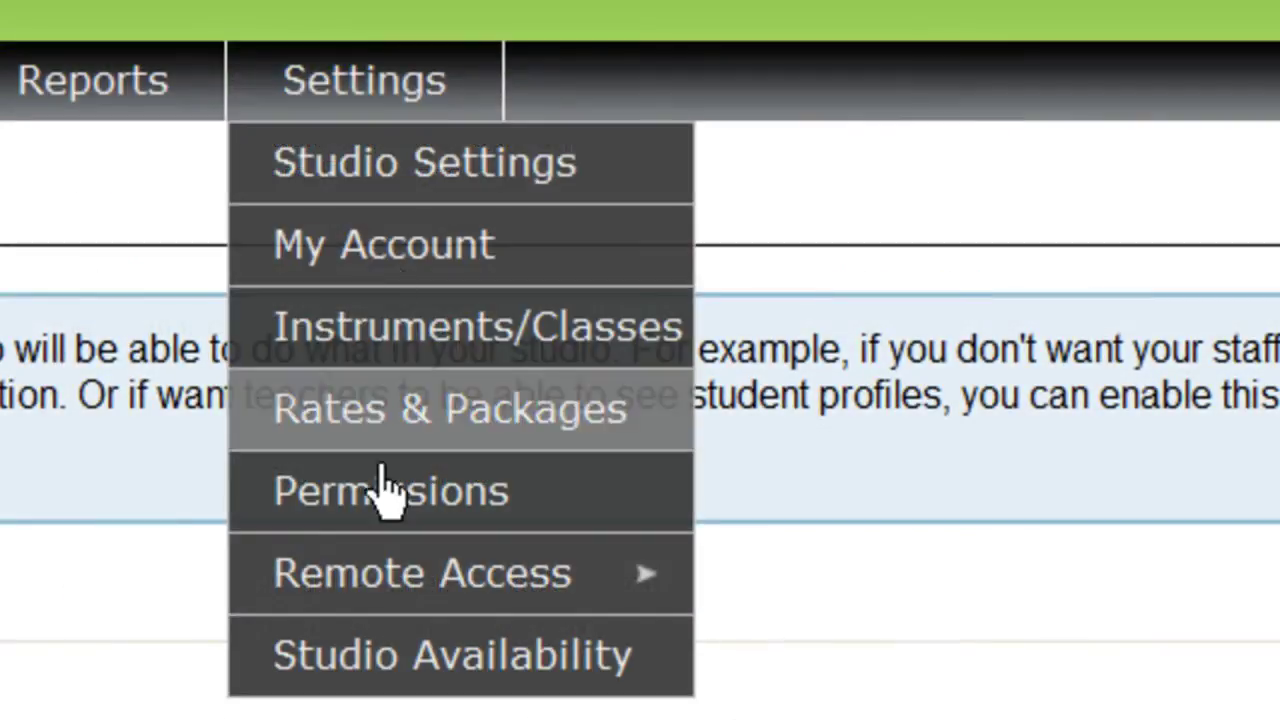
{"action": "mouse_move", "coordinate": [385, 572]}
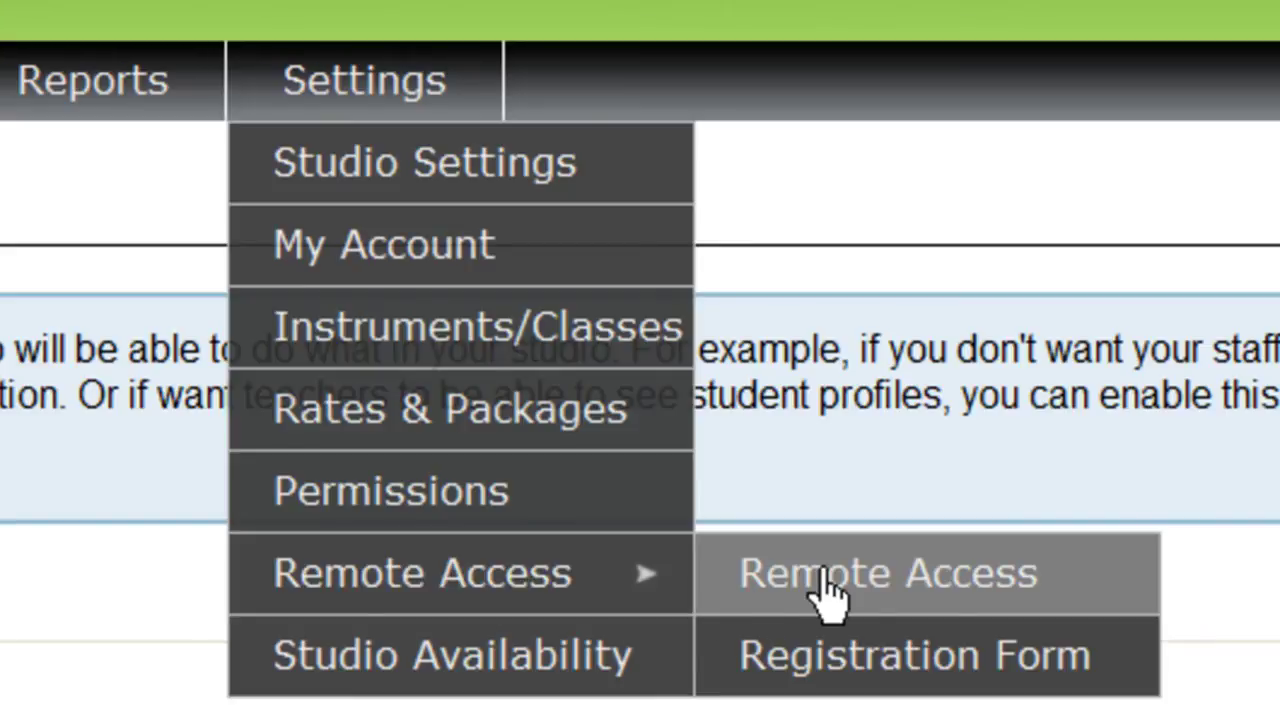
Show the Studio Availability page with the studio's weekly hours
{"action": "left_click", "coordinate": [422, 660]}
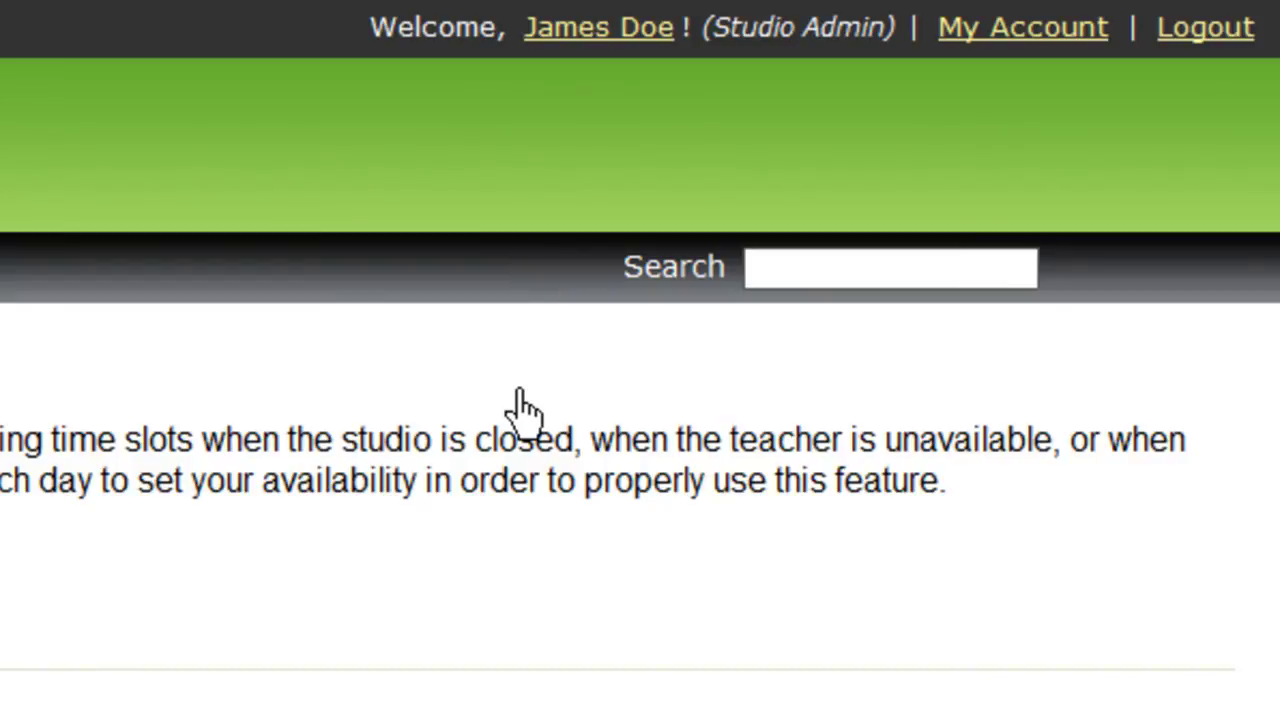
Search 'amb' and open the first student, then the admin's profile, then Help
{"action": "left_click", "coordinate": [766, 280]}
{"action": "type", "text": "amb"}
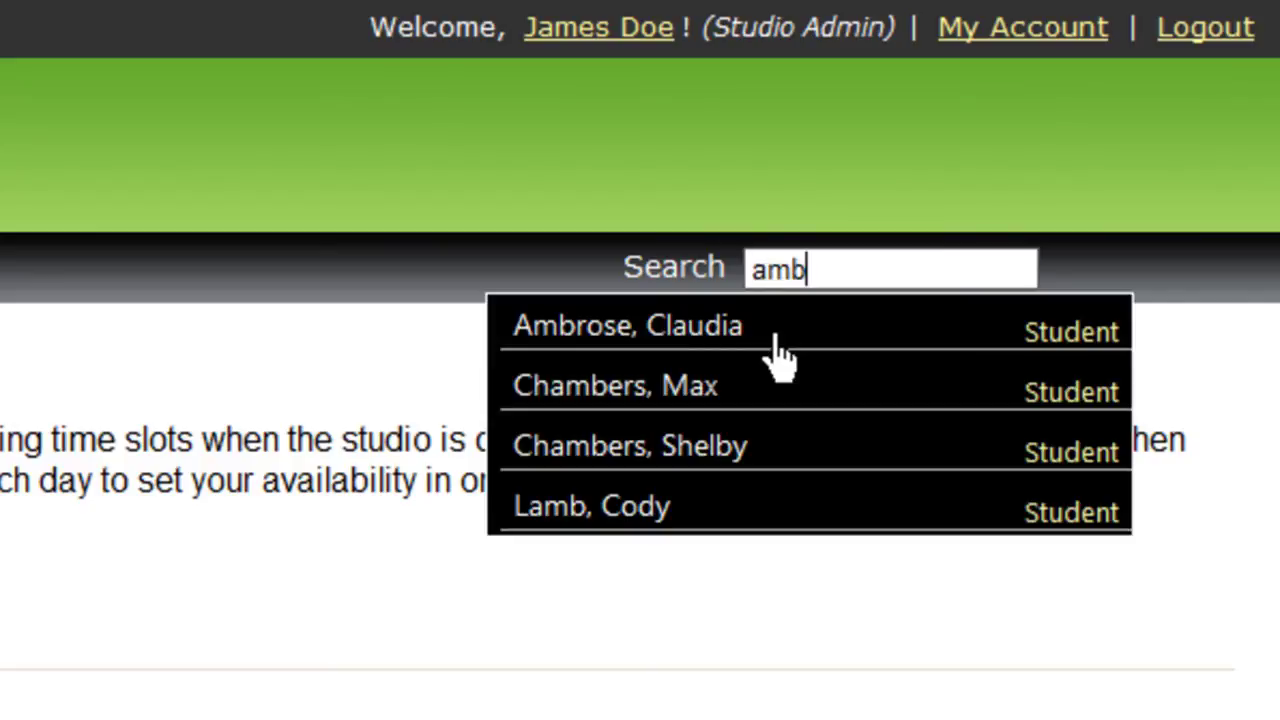
{"action": "left_click", "coordinate": [772, 357]}
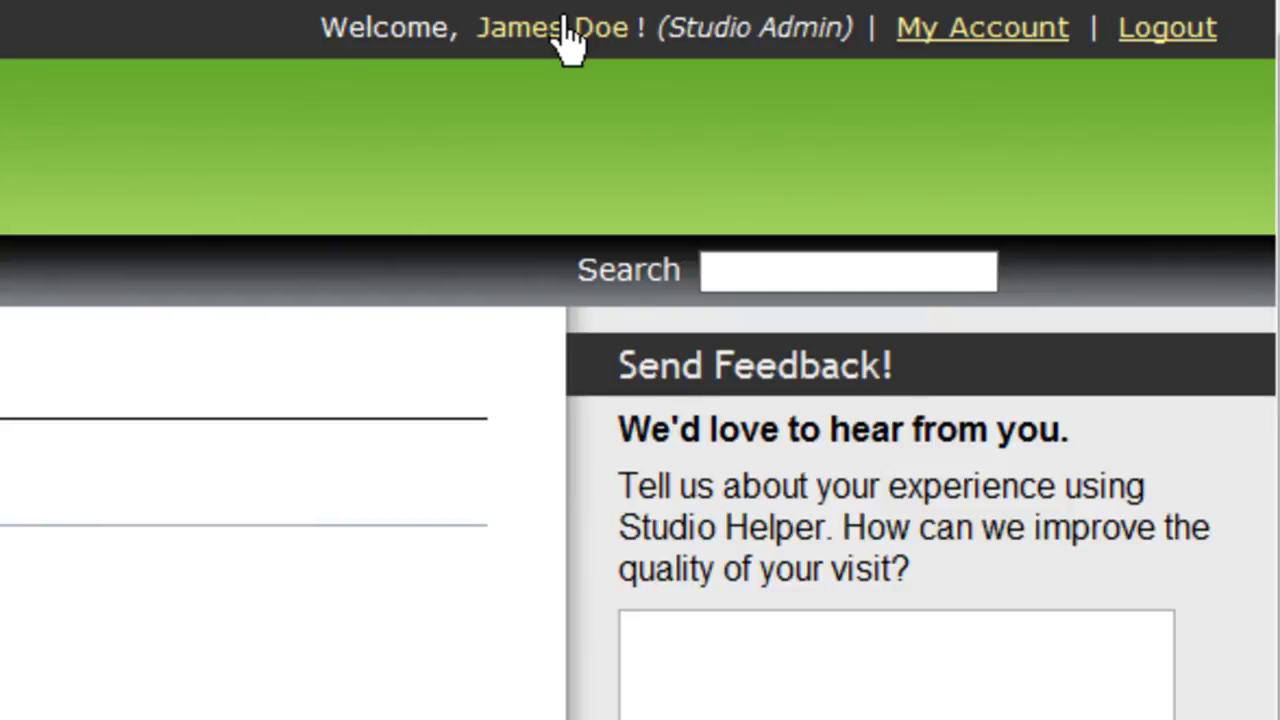
{"action": "left_click", "coordinate": [565, 38]}
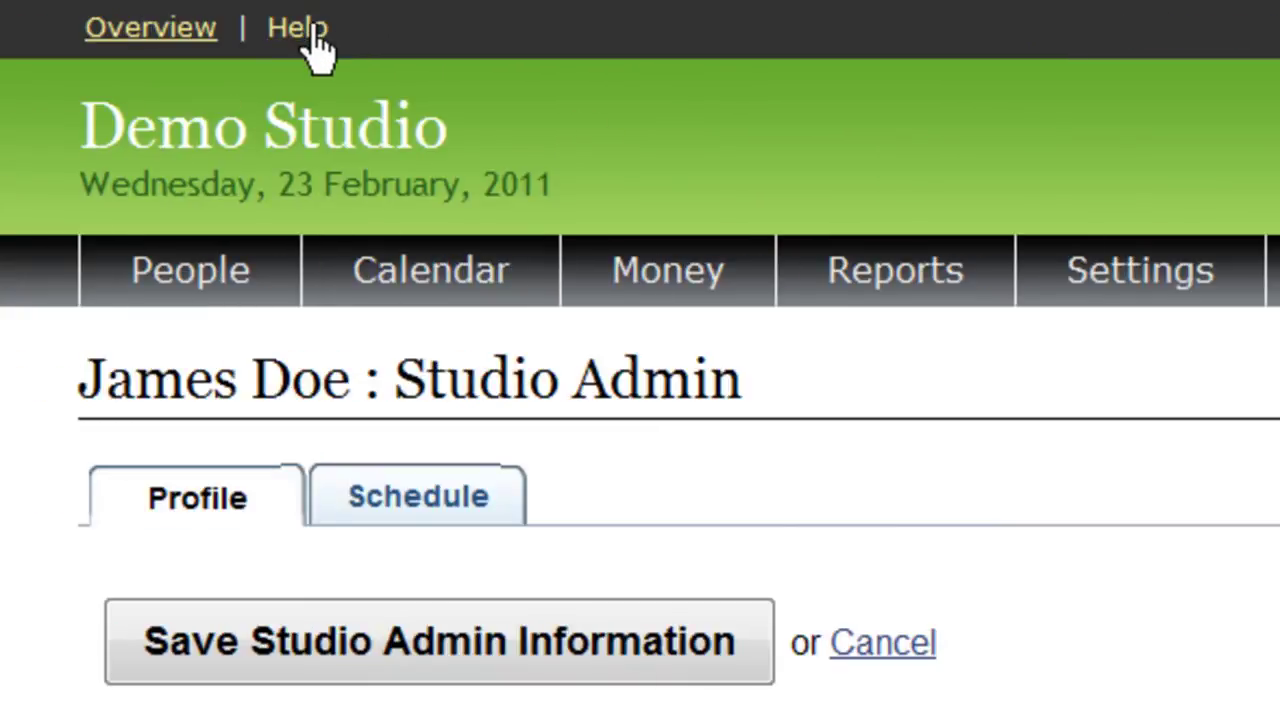
{"action": "left_click", "coordinate": [312, 32]}
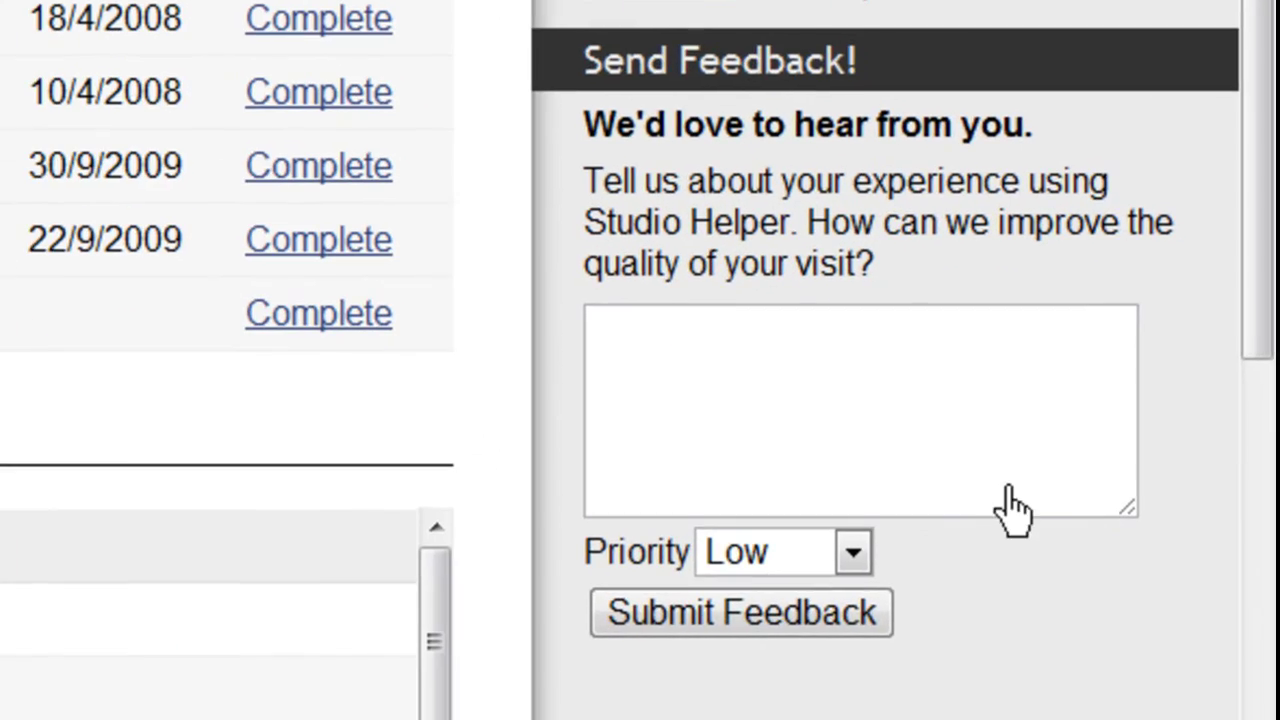
Replace the feedback 'Love the site!' with 'Or email:' and the support e-mail address
{"action": "left_click", "coordinate": [1008, 490]}
{"action": "type", "text": "Love the site!"}
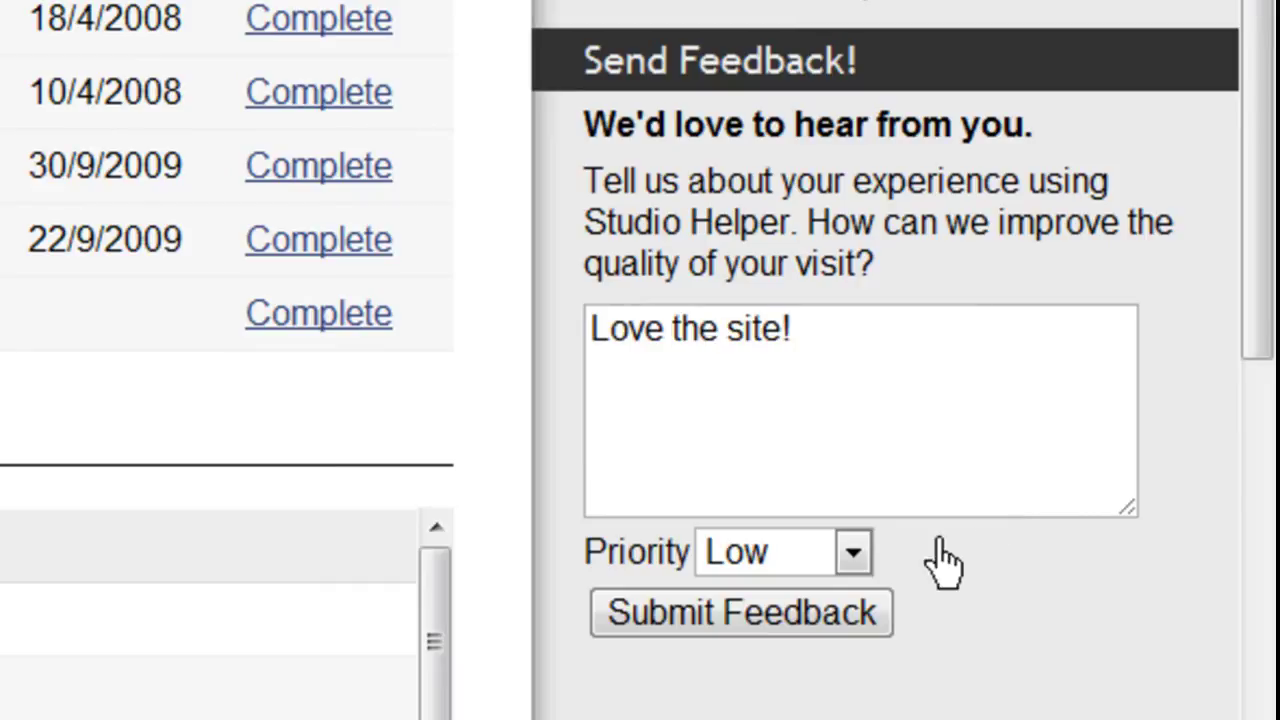
{"action": "key", "text": "ctrl+a"}
{"action": "type", "text": "Or"}
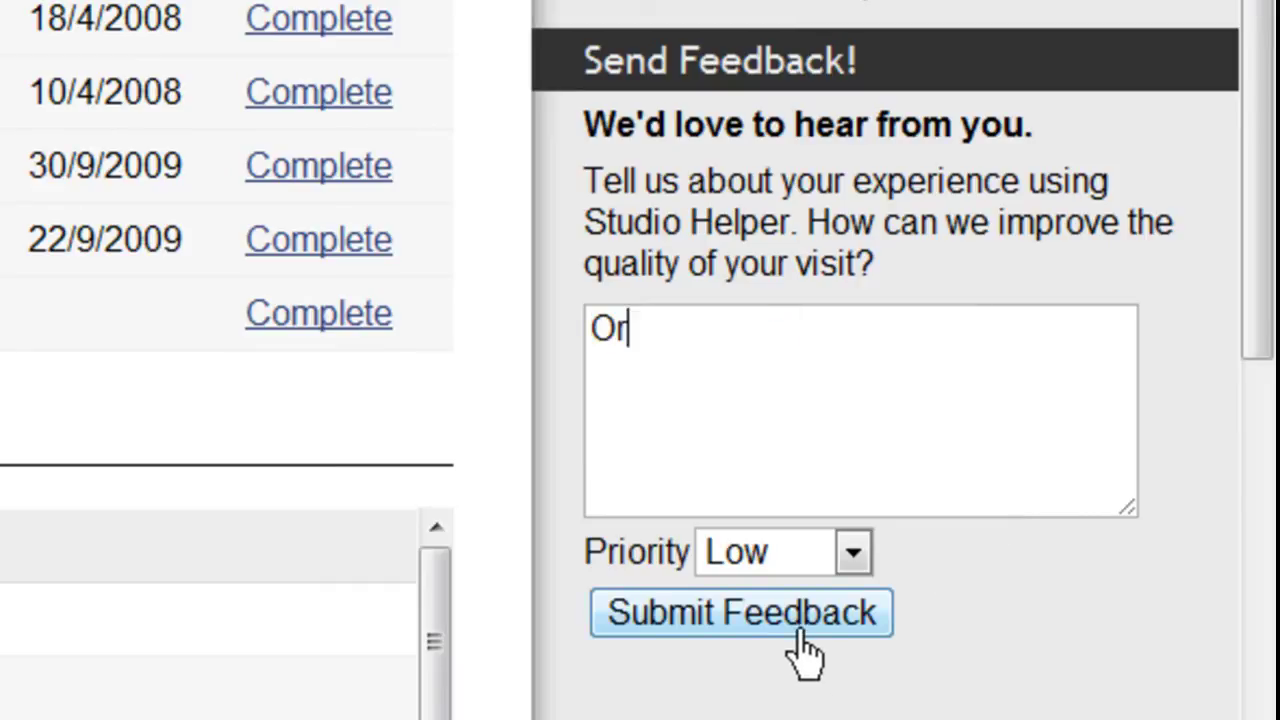
{"action": "type", "text": " email:"}
{"action": "key", "text": "Return"}
{"action": "key", "text": "Return"}
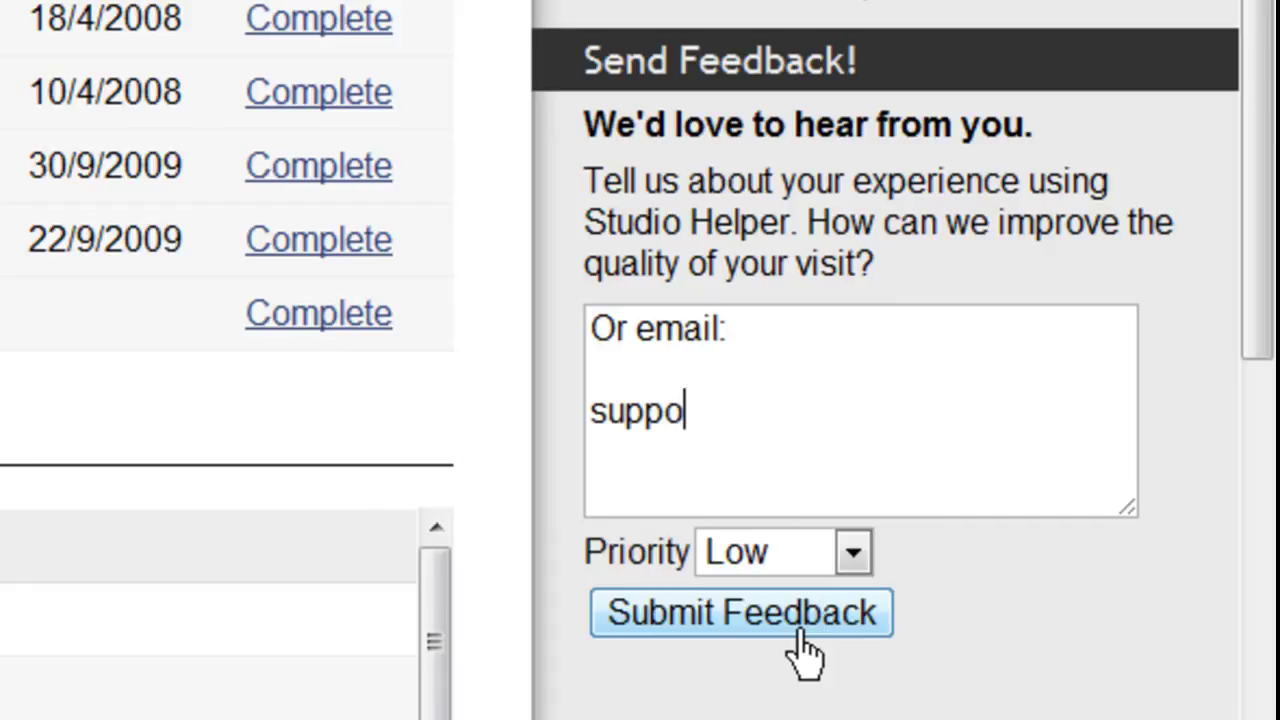
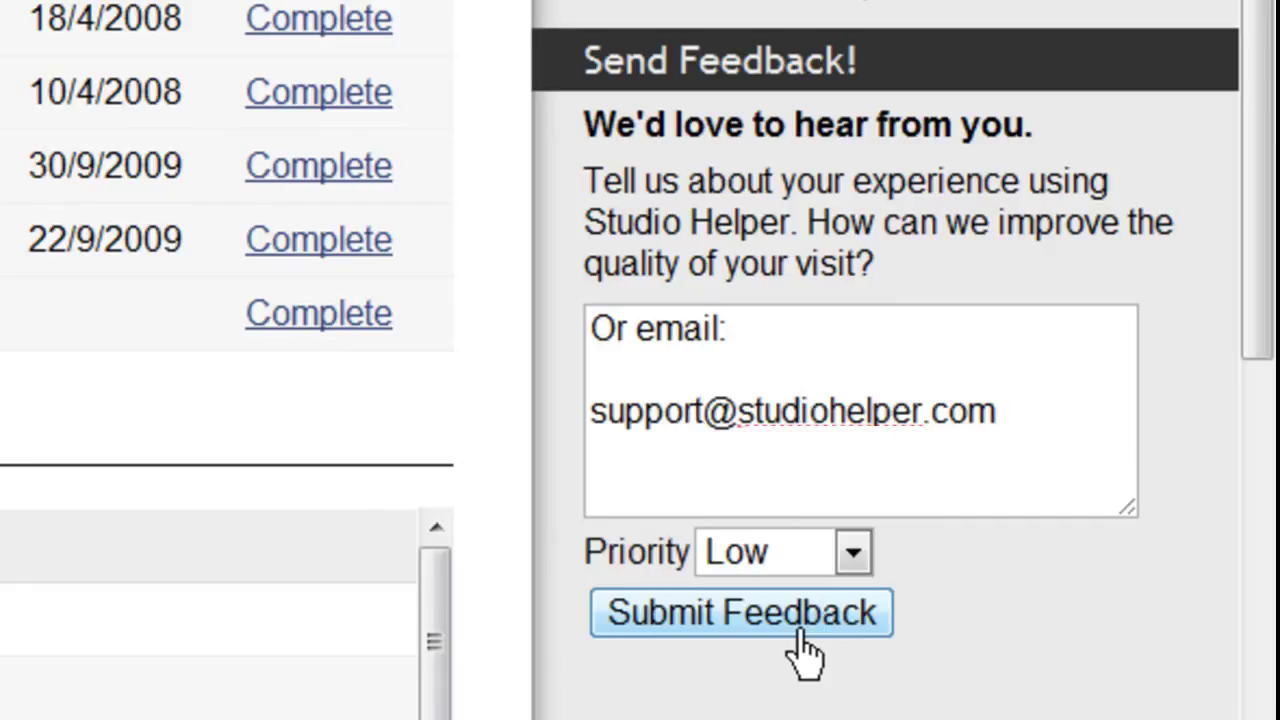